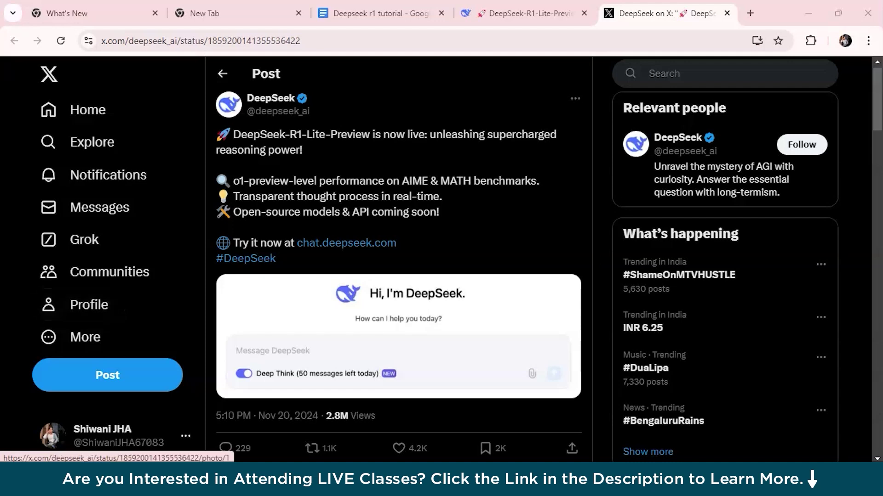
pyautogui.scroll(-1, 398, 299)
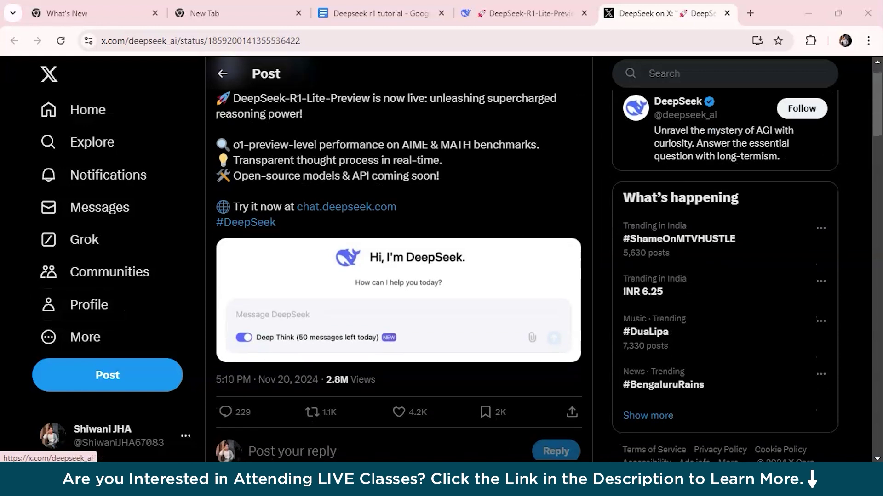
pyautogui.scroll(1, 398, 299)
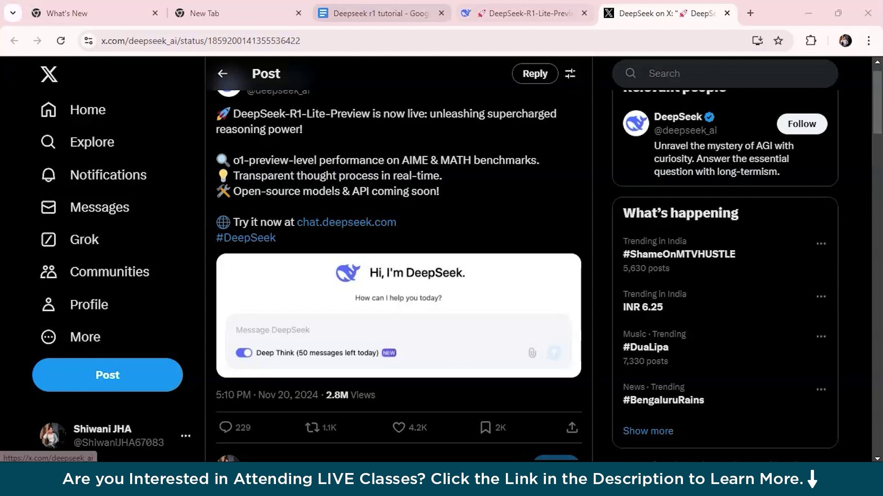
# Open the DeepSeek-R1-Lite-Preview release news and scroll through its benchmark charts.
pyautogui.click(528, 13)
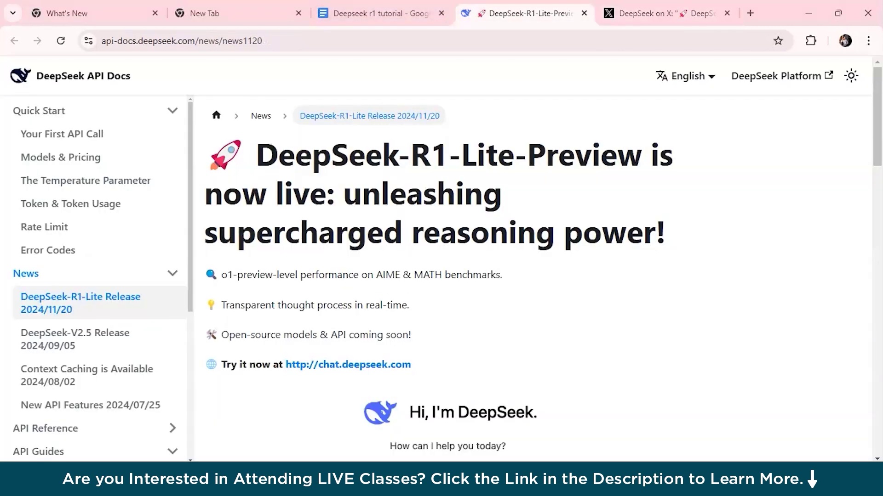
pyautogui.scroll(-2, 538, 276)
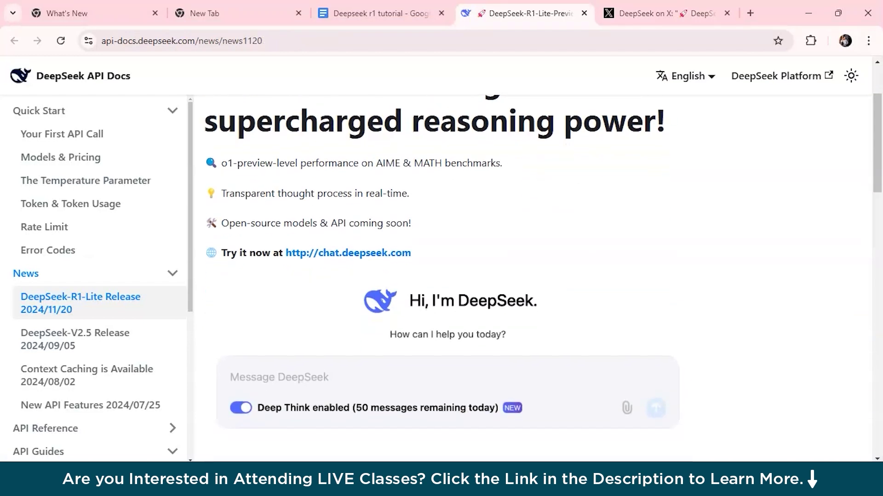
pyautogui.scroll(2, 538, 276)
pyautogui.scroll(-3, 538, 276)
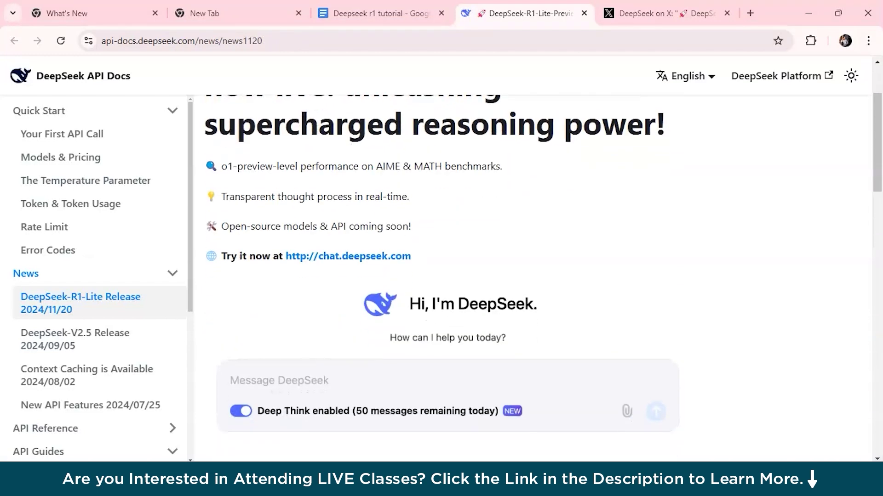
pyautogui.scroll(-1, 538, 276)
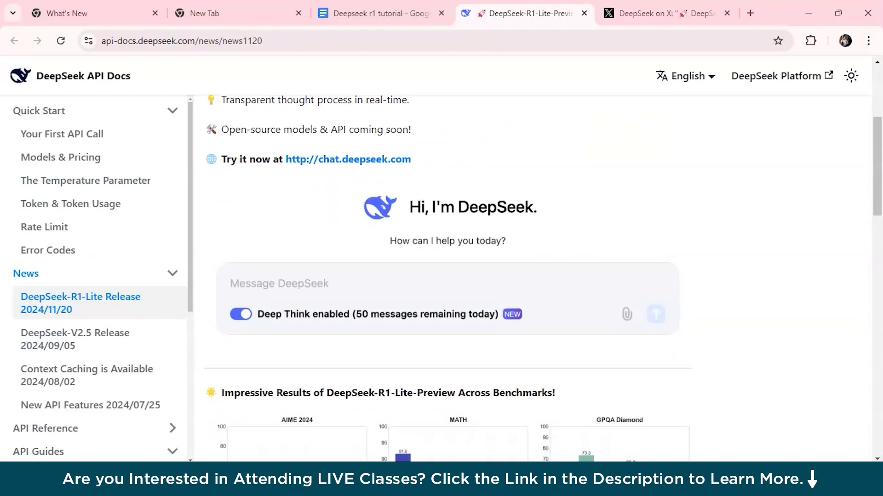
pyautogui.scroll(1, 538, 276)
pyautogui.scroll(-4, 538, 276)
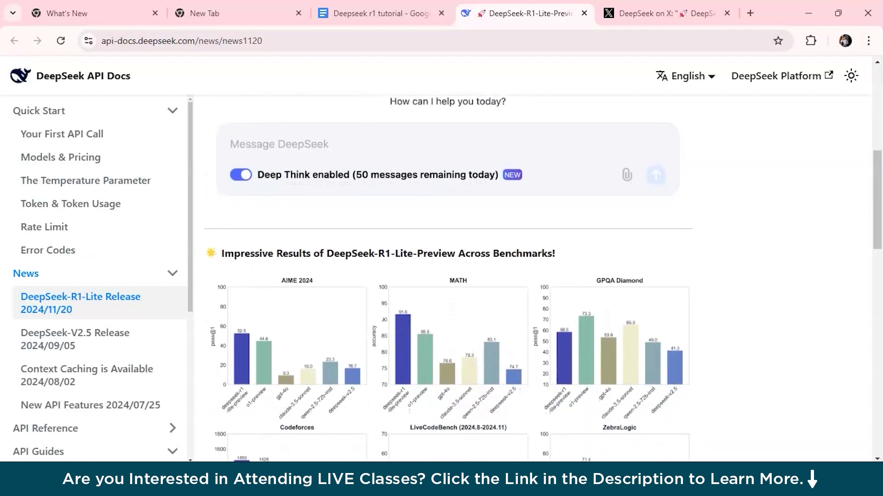
pyautogui.scroll(-1, 538, 276)
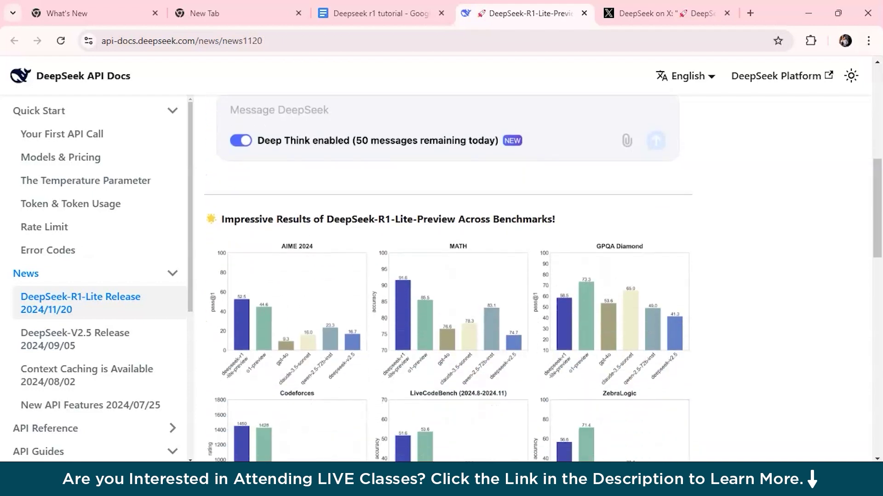
pyautogui.scroll(-1, 538, 276)
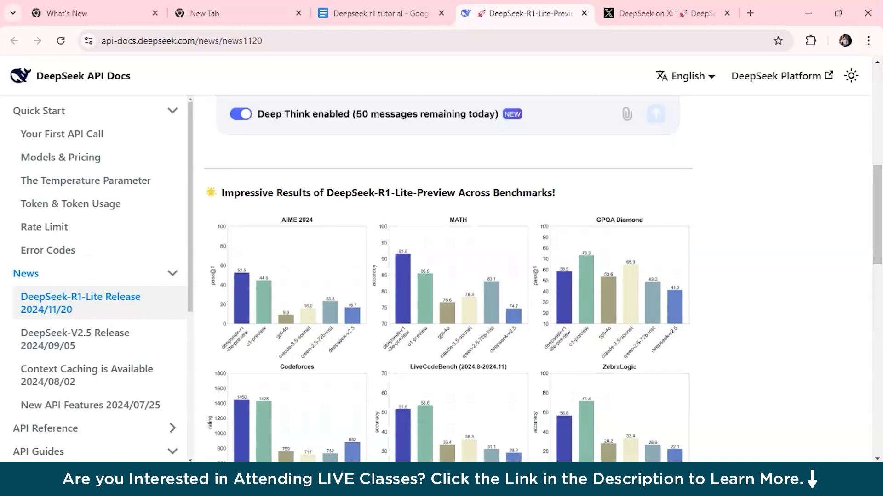
pyautogui.scroll(-1, 448, 276)
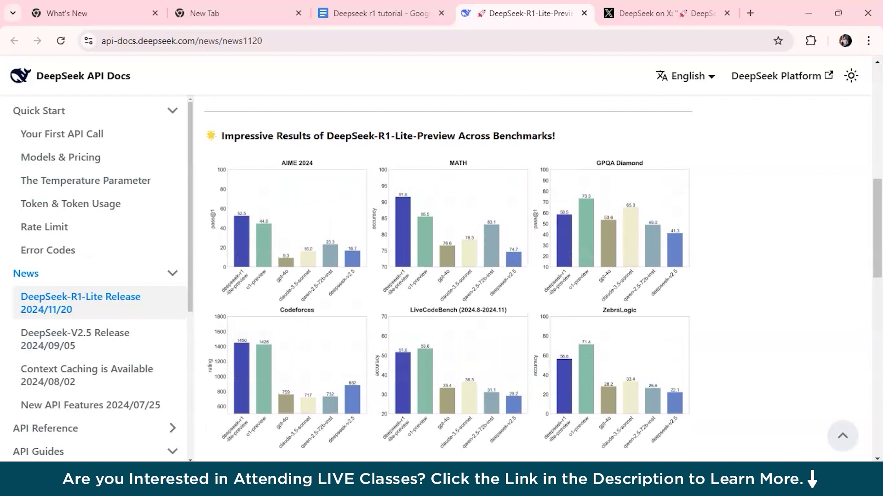
pyautogui.scroll(4, 448, 276)
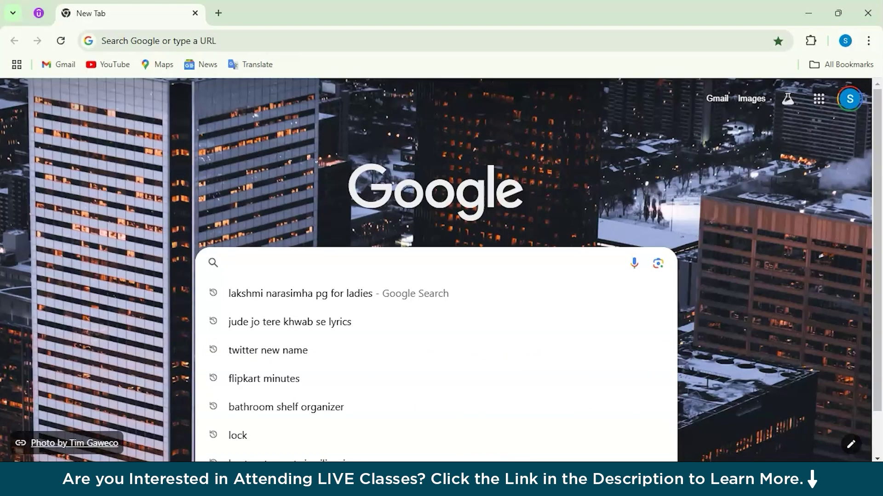
# Go to chat.deepseek.com in the new Chrome tab.
pyautogui.write('cc')
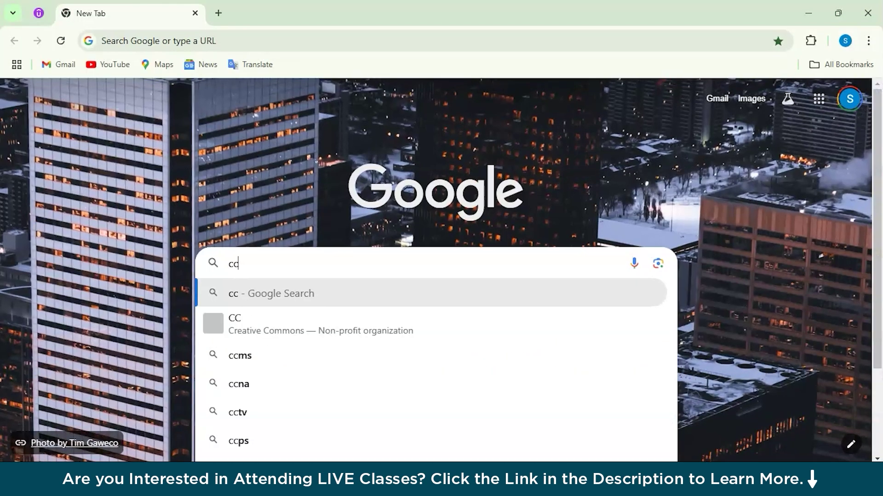
pyautogui.press('BackSpace')
pyautogui.write('ha')
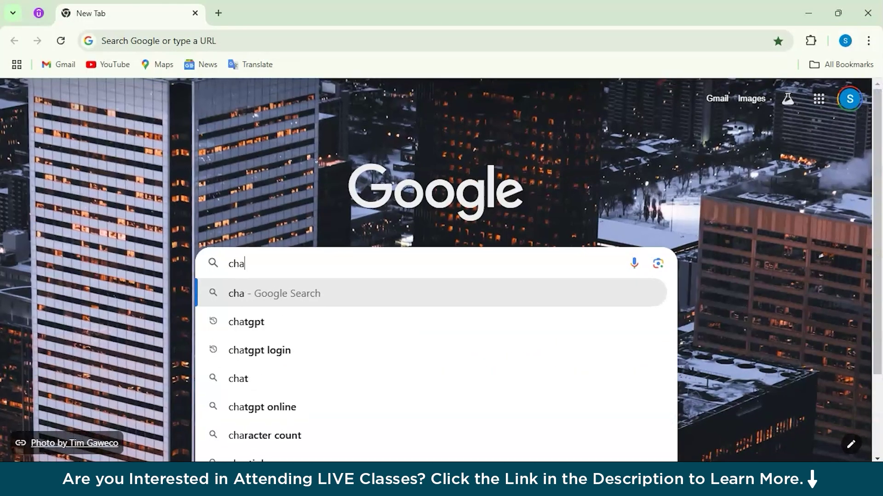
pyautogui.write('t.deepsee')
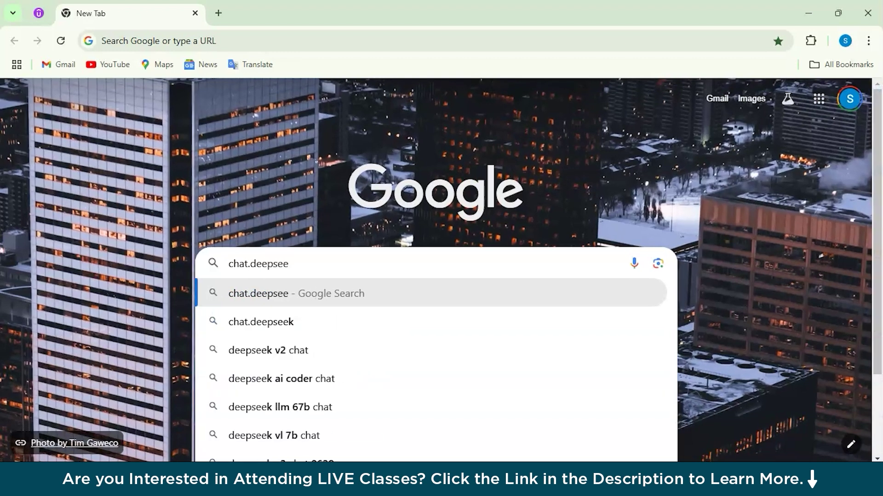
pyautogui.write('k.com')
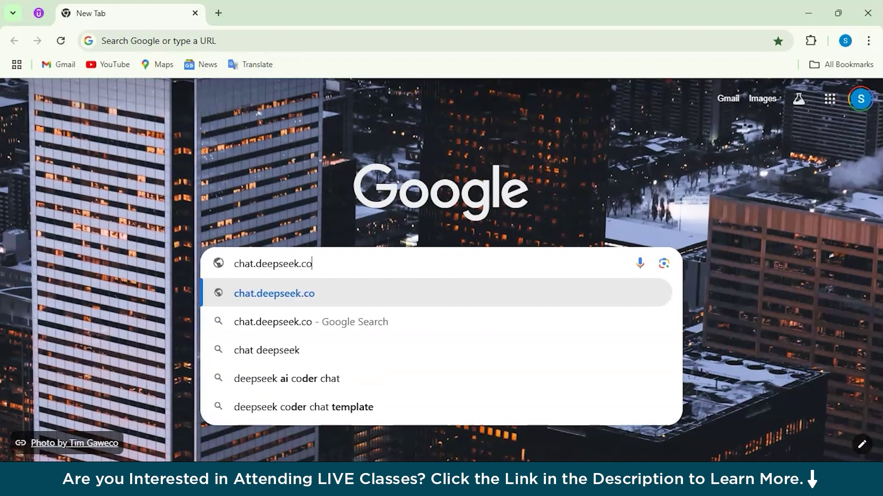
pyautogui.press('Return')
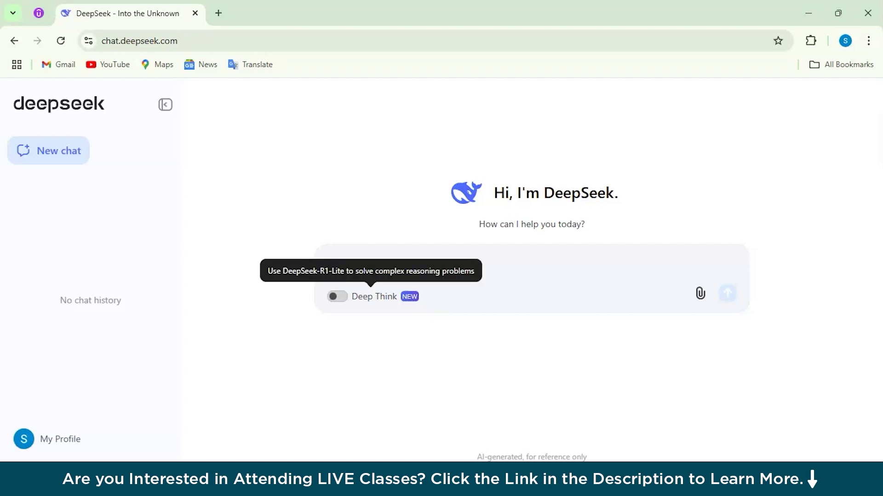
# Switch on Deep Think under the message box.
pyautogui.click(337, 296)
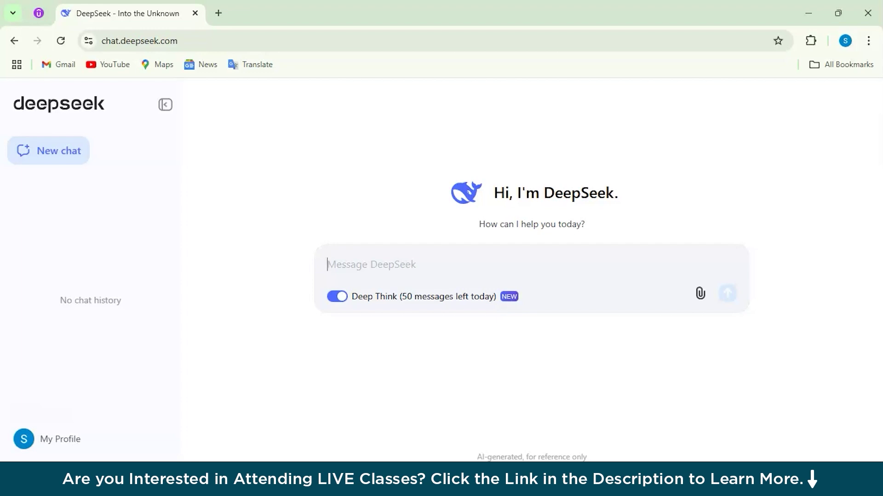
# Send the pasted 'strawberry' r-count question and read Deep Think's answer of three.
pyautogui.write('How many times does the letter "r" occur in ‘strawberry’?"')
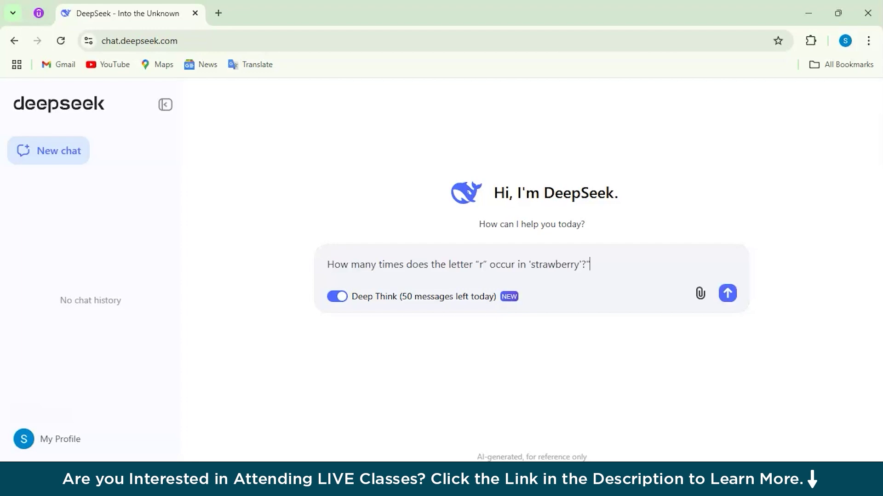
pyautogui.press('BackSpace')
pyautogui.press('Return')
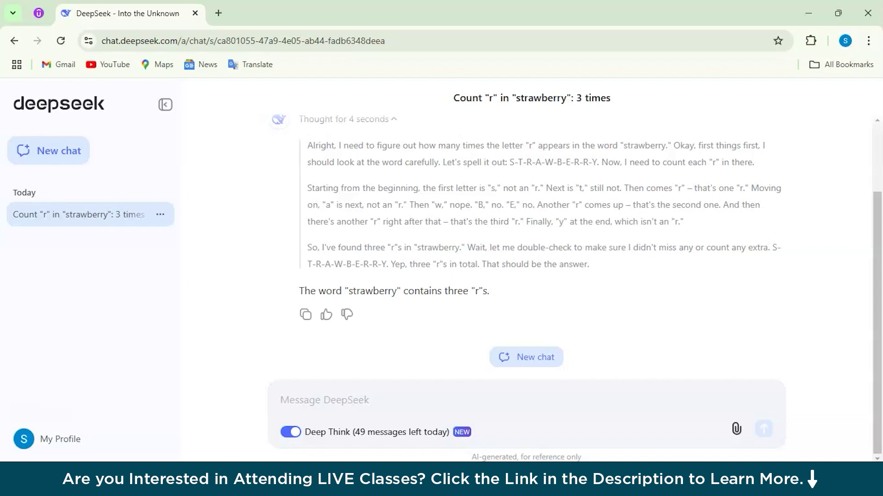
pyautogui.scroll(2, 574, 275)
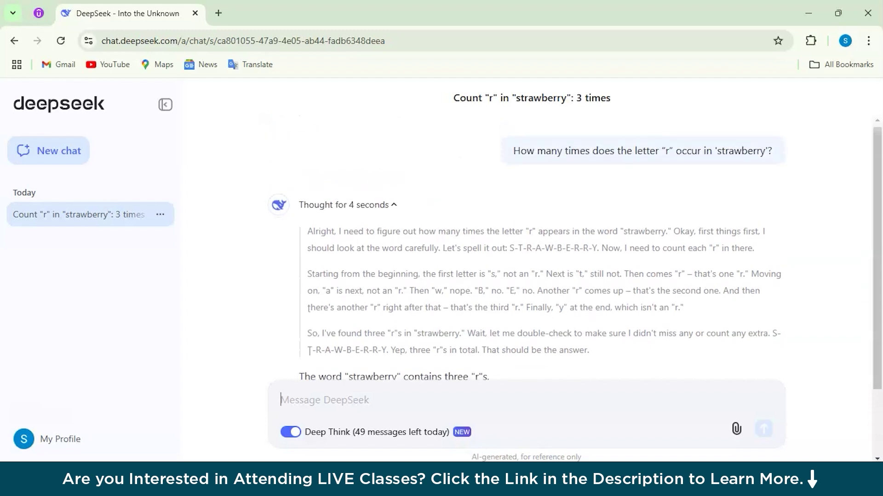
pyautogui.scroll(-1, 574, 264)
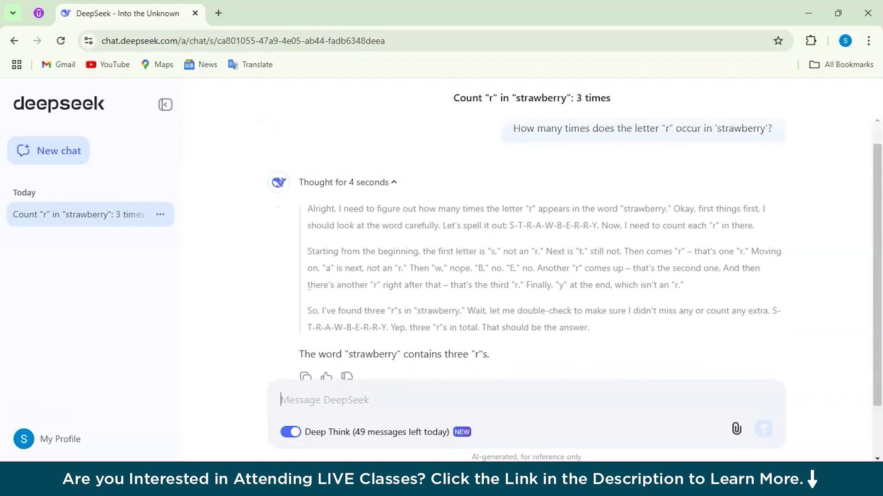
pyautogui.scroll(-1, 575, 276)
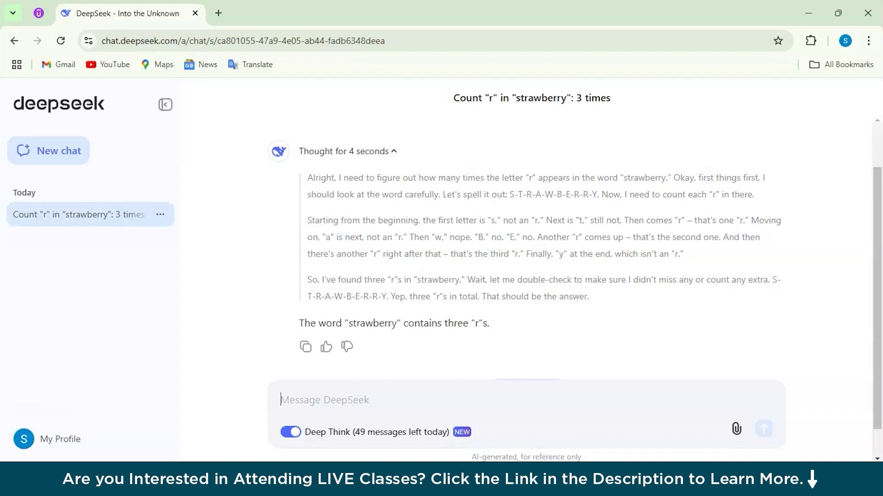
pyautogui.scroll(-1, 574, 285)
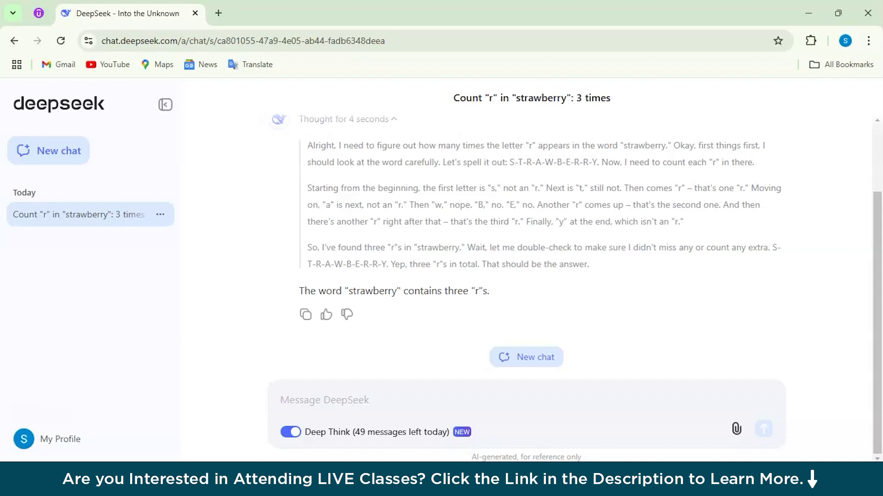
# Ask the area of a triangle with sides 3, 4, 5 and review the 6-square-unit answer.
pyautogui.write('If s tris')
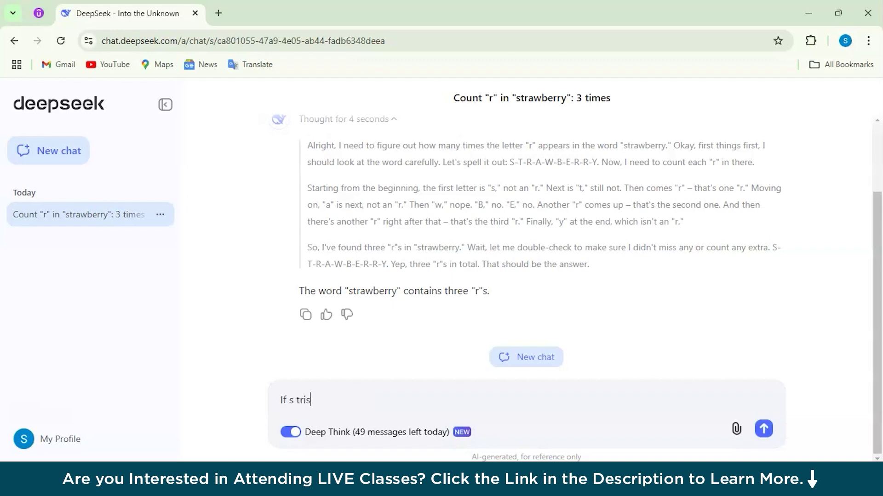
pyautogui.write('ngle has sides of length 3,4,5 , what would be its area?')
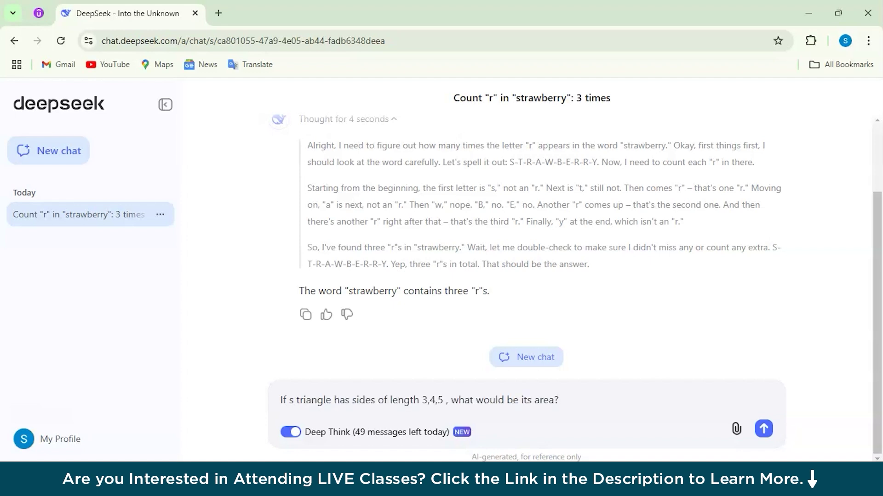
pyautogui.press('Return')
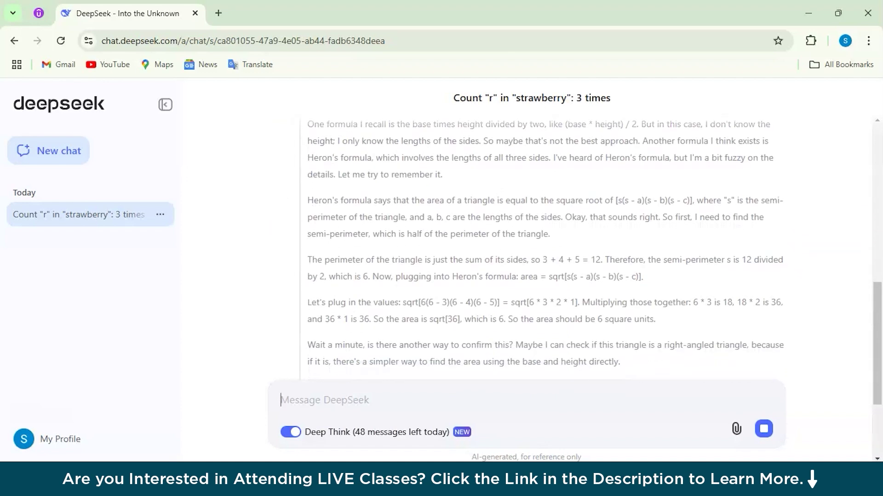
pyautogui.scroll(2, 577, 246)
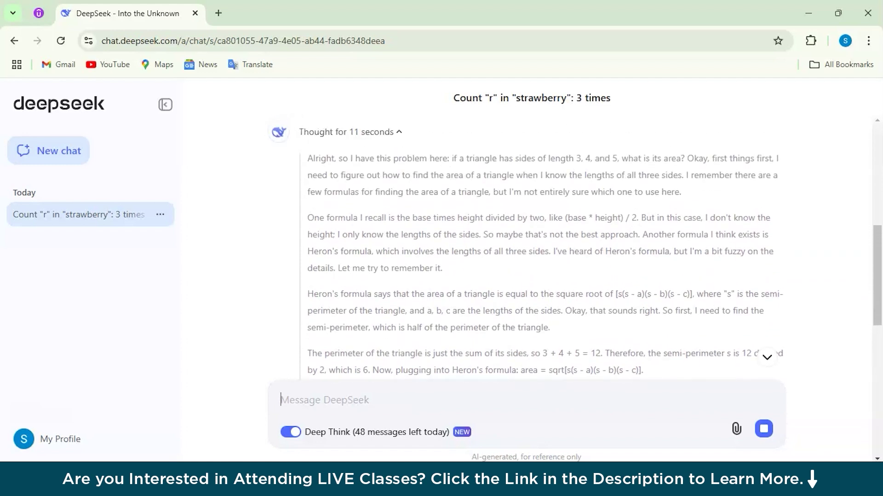
pyautogui.scroll(-5, 542, 244)
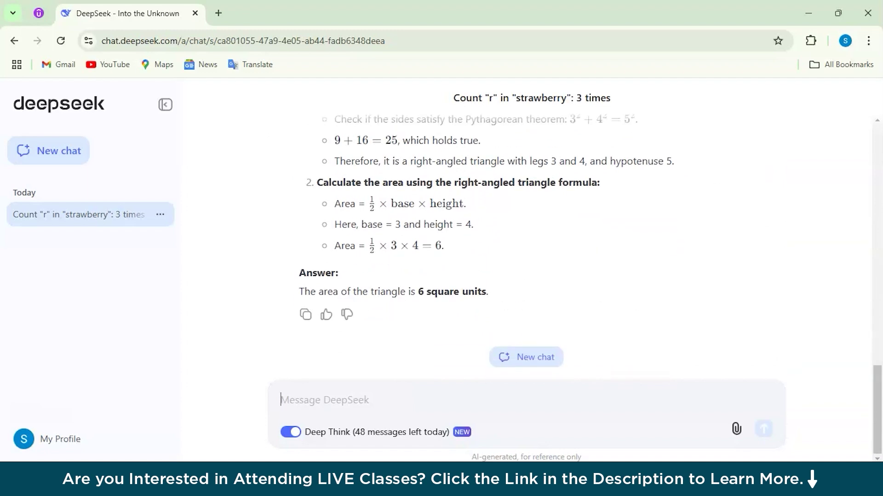
pyautogui.scroll(5, 529, 239)
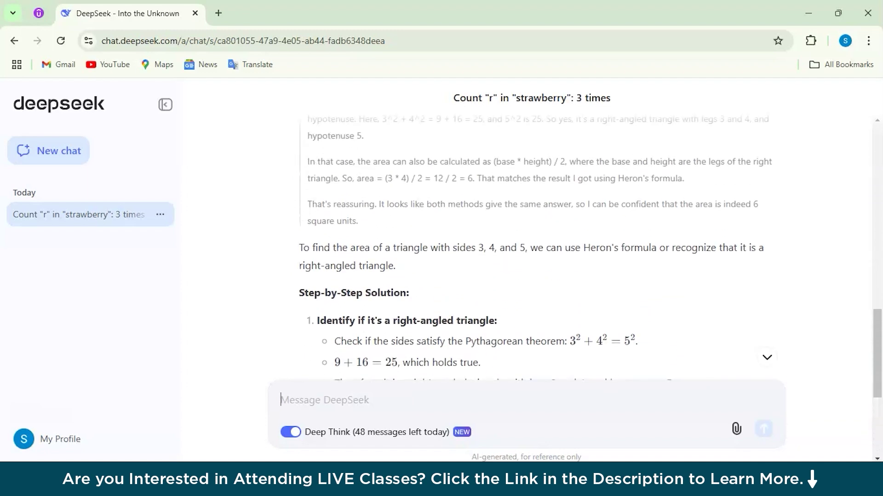
pyautogui.scroll(-5, 529, 239)
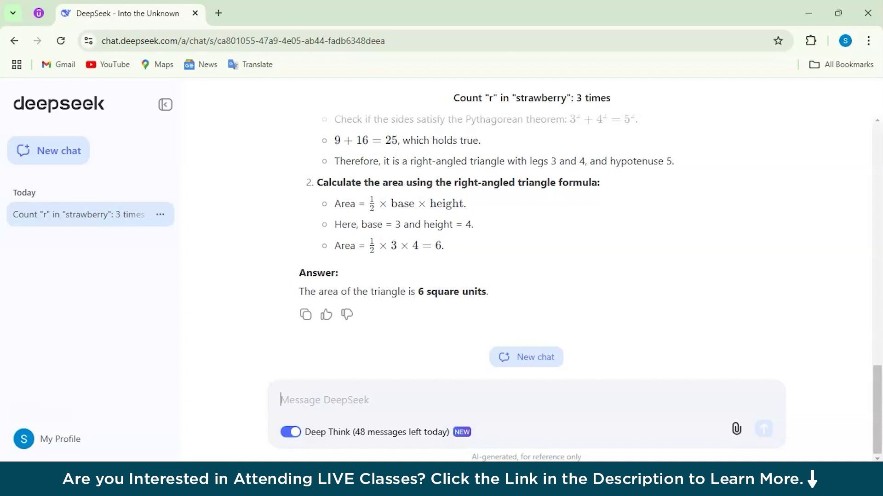
pyautogui.scroll(2, 526, 253)
pyautogui.scroll(-3, 525, 253)
# Send the pasted six-line surface S curvature question, trimmed of its trailing quote.
pyautogui.write('Consider a surface S in R³ parameterized by φ(u,v) = (u cos v, u sin v, ln u) for u > 0 and 0 ≤ v < 2π. a) Calculate the first fundamental form of S. b) Determine whether S is a minimal surface. c) Find the Gaussian curvature K and the mean curvature H of S."')
pyautogui.press('BackSpace')
pyautogui.press('BackSpace')
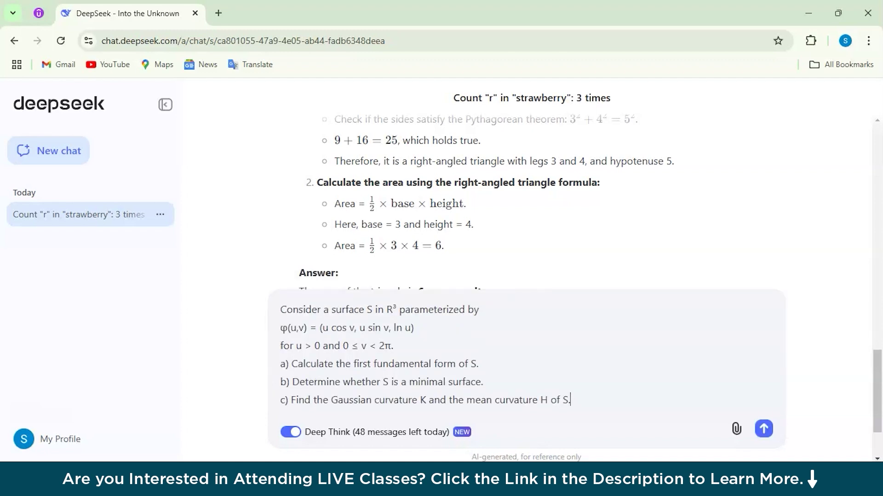
pyautogui.click(764, 429)
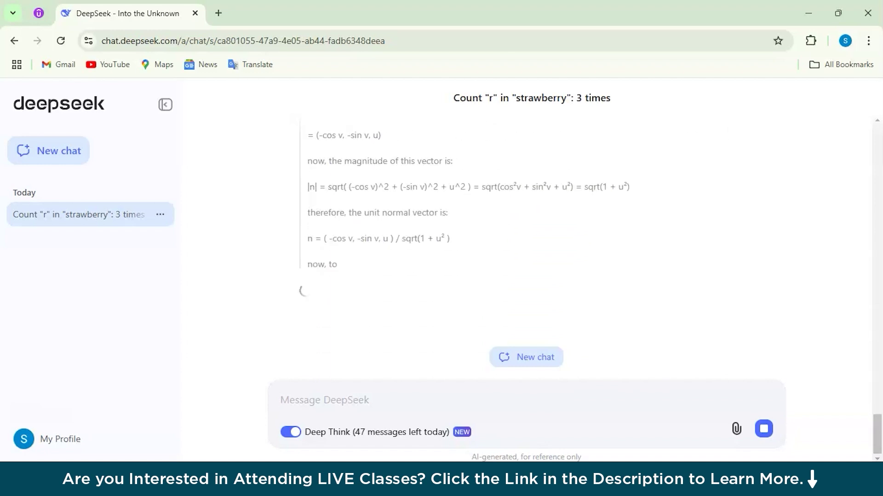
# Review the finished answer: k = −1/(1+u²)², h = 1/(2u(1+u²)^{3/2}), surface not minimal.
pyautogui.scroll(5, 529, 249)
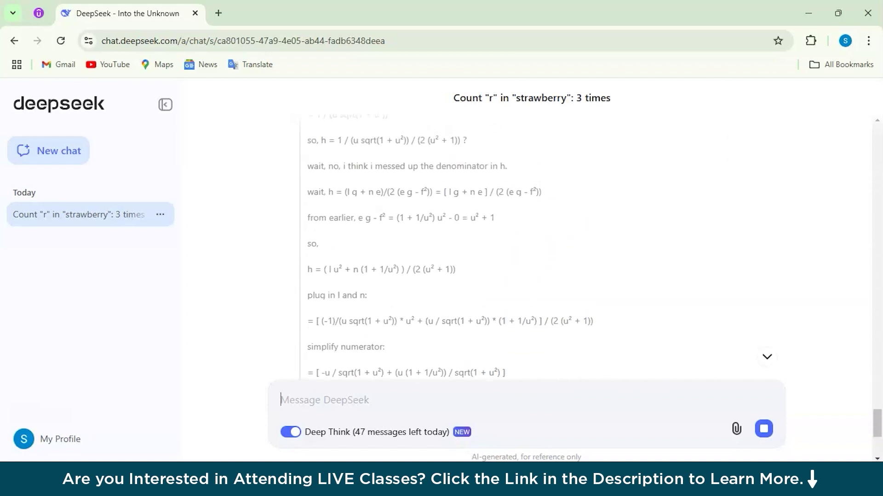
pyautogui.scroll(2, 528, 248)
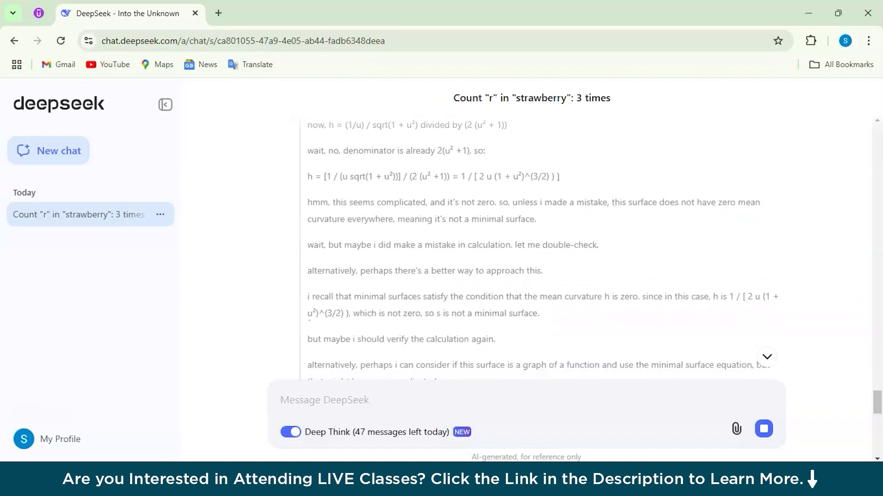
pyautogui.scroll(-10, 514, 248)
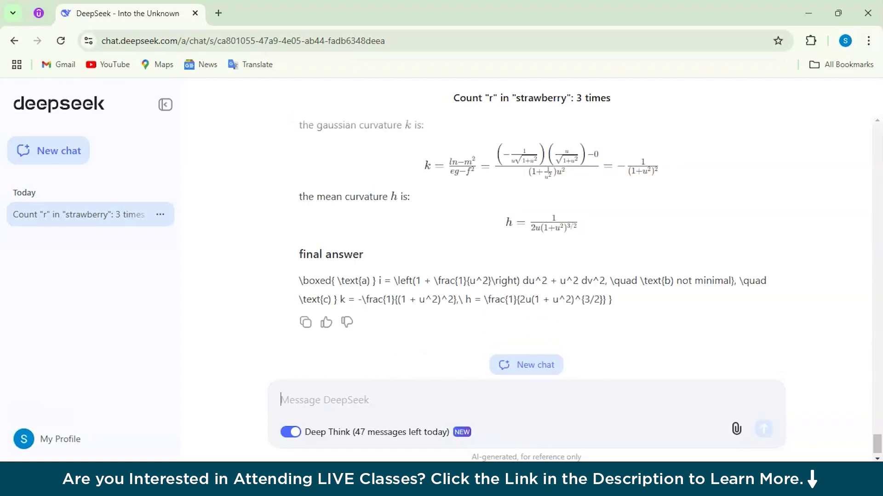
pyautogui.scroll(5, 543, 248)
pyautogui.scroll(1, 528, 230)
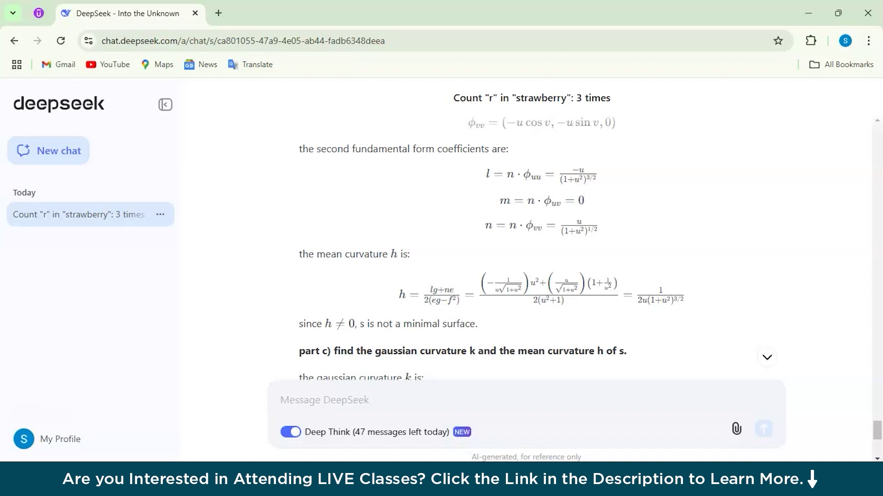
pyautogui.scroll(-1, 589, 270)
pyautogui.scroll(-2, 491, 249)
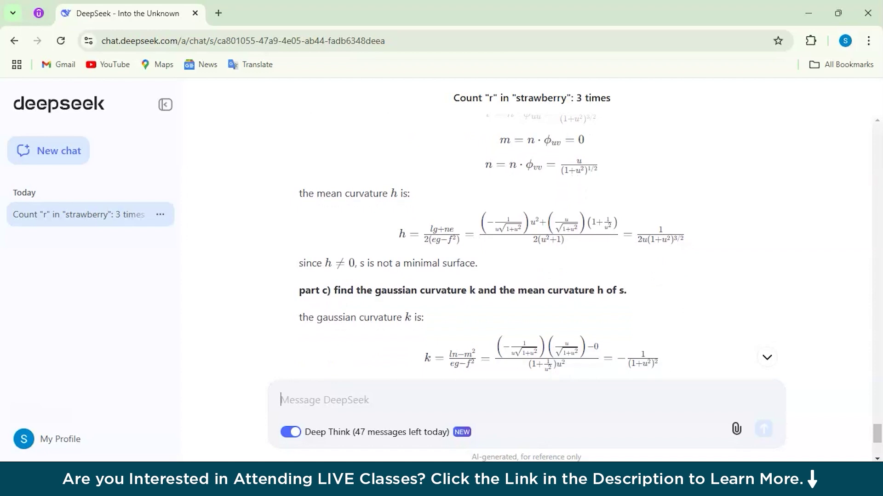
pyautogui.scroll(-2, 491, 248)
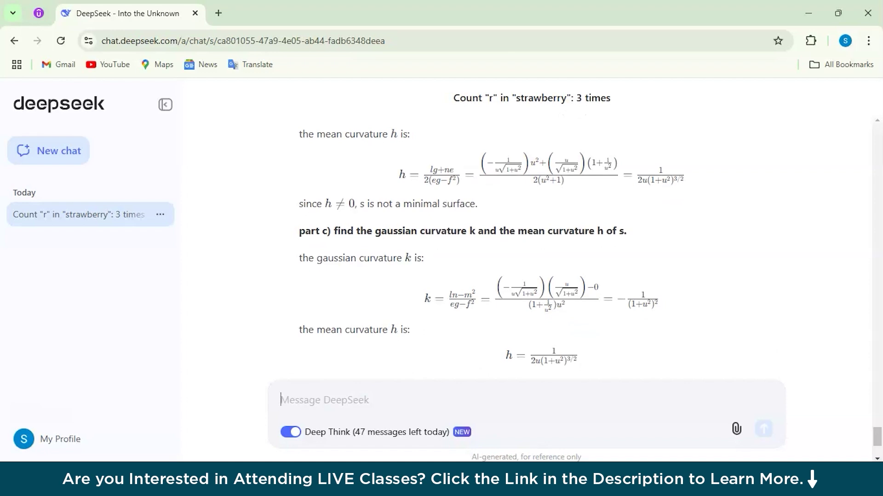
pyautogui.scroll(-3, 491, 248)
pyautogui.scroll(10, 490, 249)
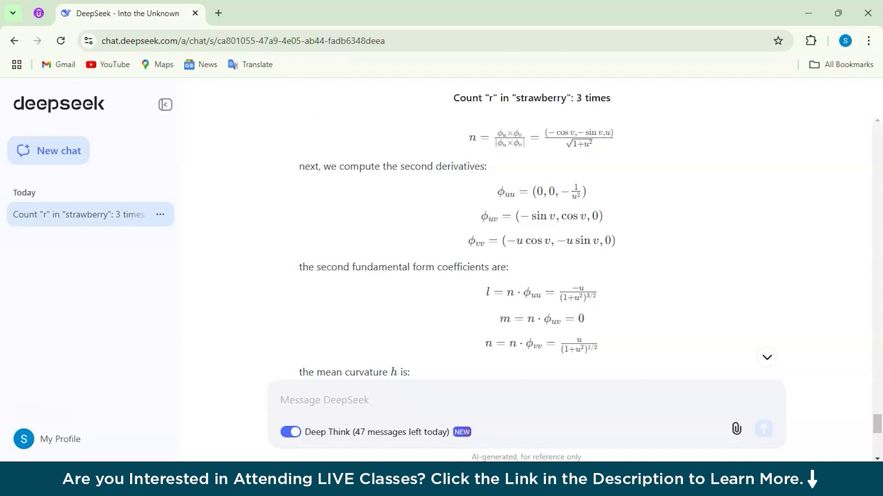
pyautogui.scroll(-1, 529, 229)
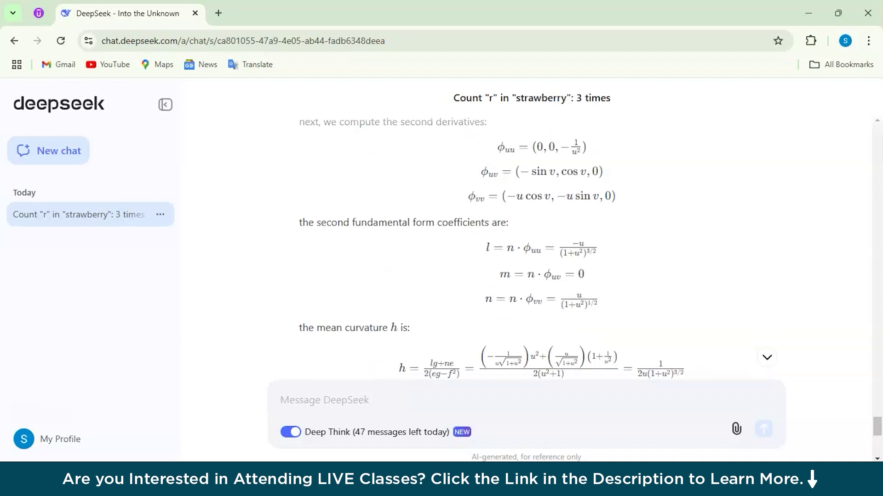
pyautogui.scroll(-10, 529, 230)
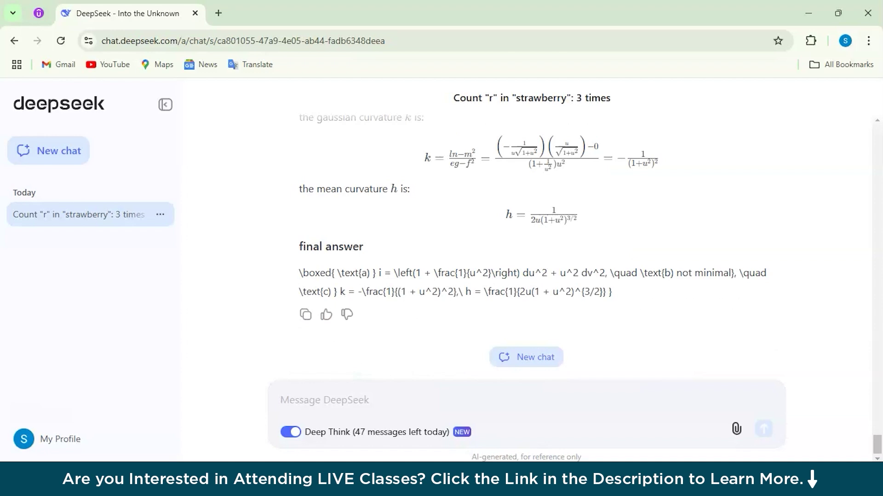
# Send the pasted prompt asking for a faster-than-O(n^3) longest palindromic substring Python function.
pyautogui.write('Implement a function in Python that finds the longest palindromic substring in a given string. The function should have a time complexity better than O(n^3)')
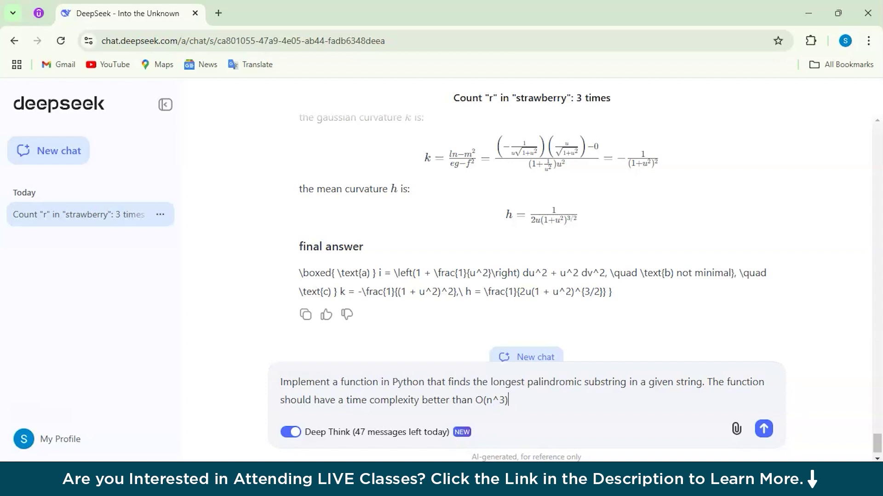
pyautogui.press('Return')
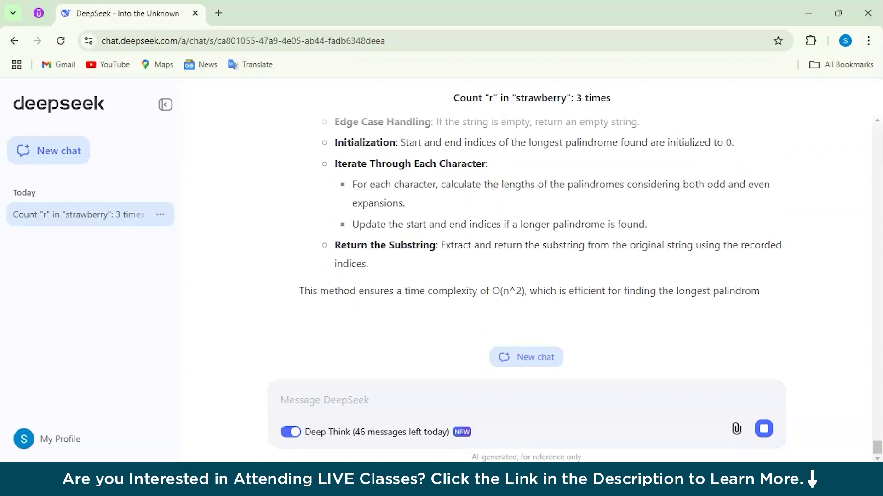
# Read through the expand-around-center Python code and its O(n^2) explanation as it completes.
pyautogui.scroll(4, 543, 248)
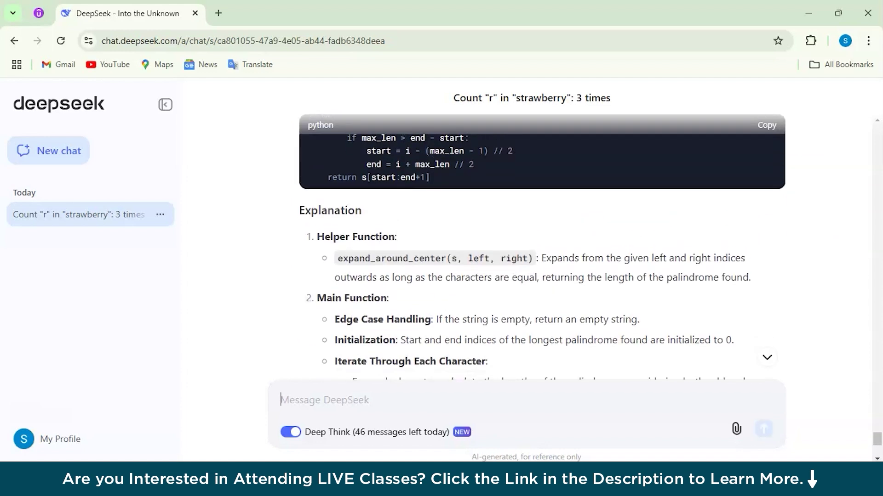
pyautogui.scroll(-4, 542, 248)
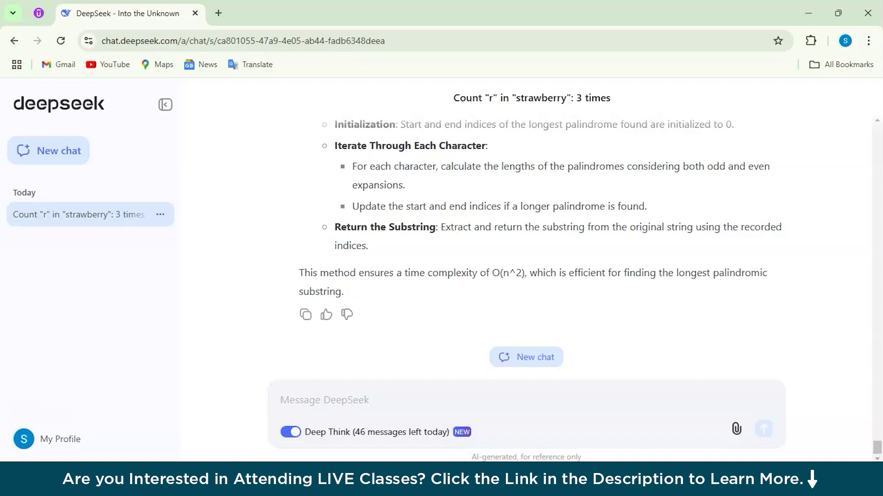
pyautogui.scroll(2, 529, 229)
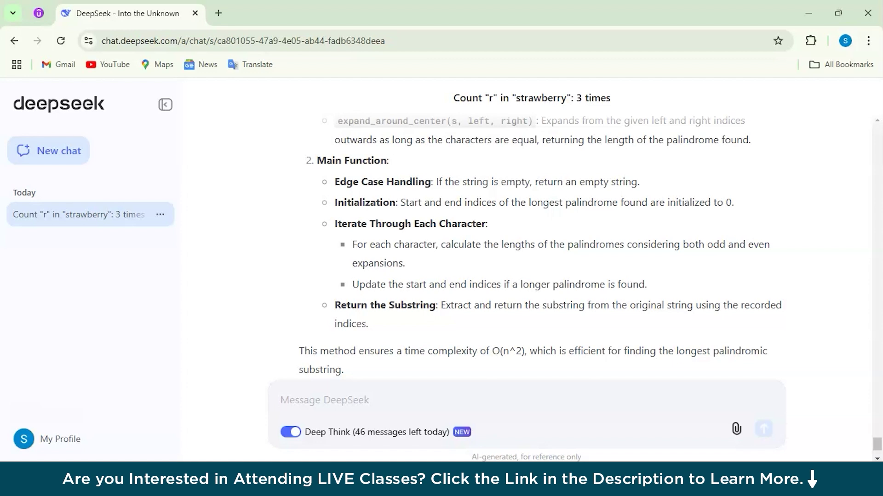
pyautogui.scroll(8, 542, 243)
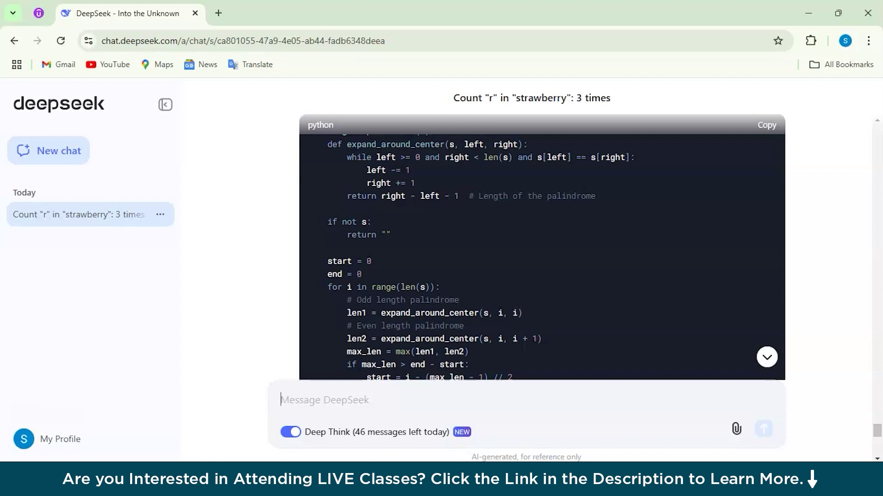
pyautogui.scroll(-10, 541, 243)
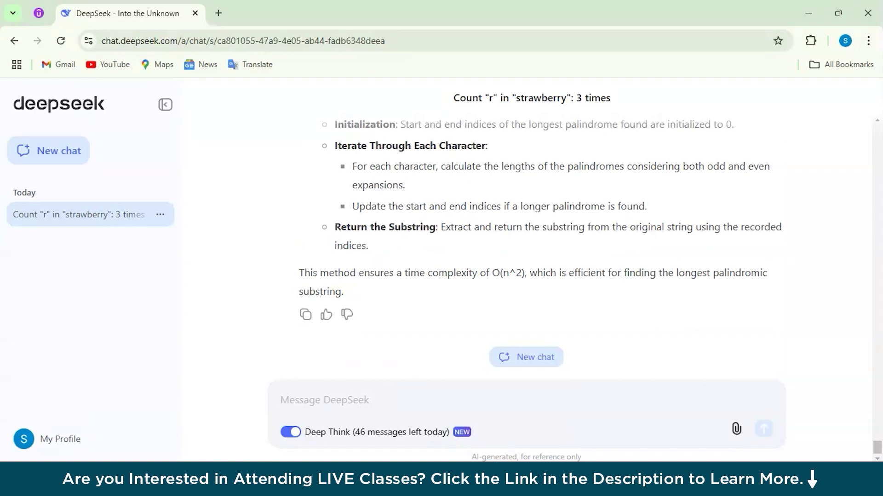
# Paste the wolf, goat and cabbage river-crossing puzzle, check its wording, and send it.
pyautogui.write('A man has to cross a river with a wolf, a goat, and a cabbage. His boat can only carry himself and one other thing. If left alone, the wolf would eat the goat, and the goat would eat the cabbage. How can he get everything across safely?')
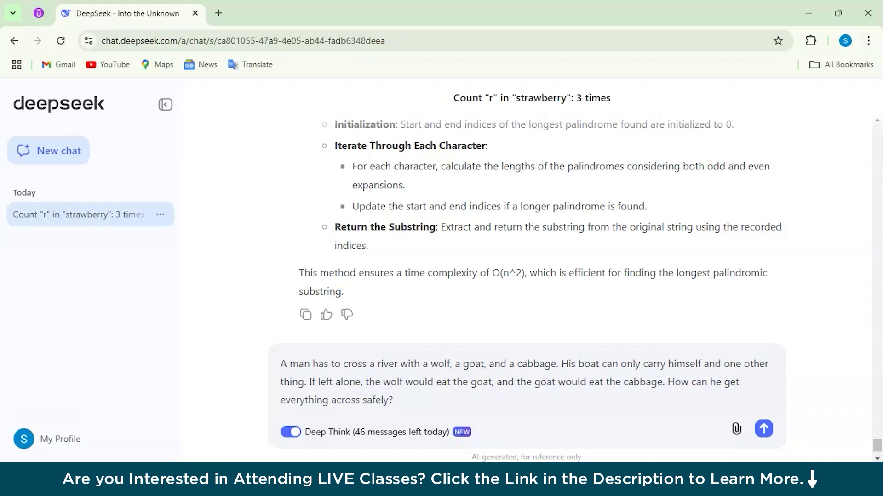
pyautogui.moveTo(316, 382); pyautogui.dragTo(362, 382)
pyautogui.click(361, 382)
pyautogui.press('Return')
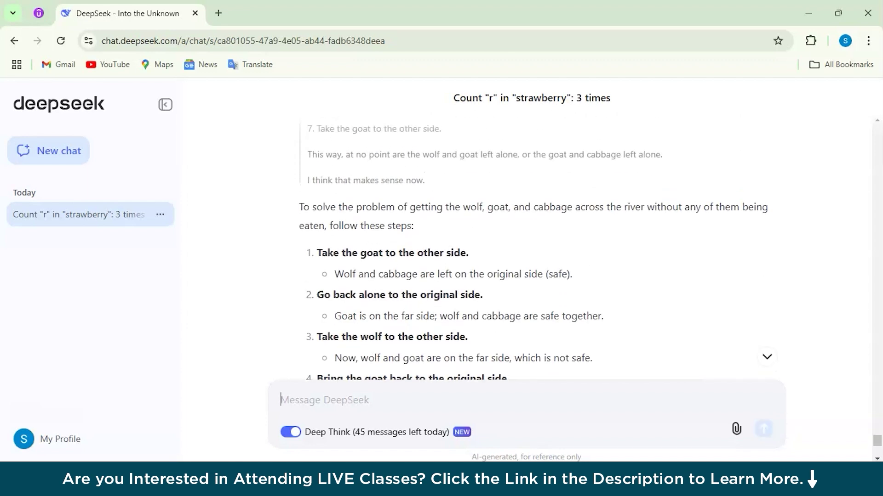
# Scroll through DeepSeek's thinking and the seven numbered wolf-goat-cabbage crossing steps.
pyautogui.scroll(2, 533, 248)
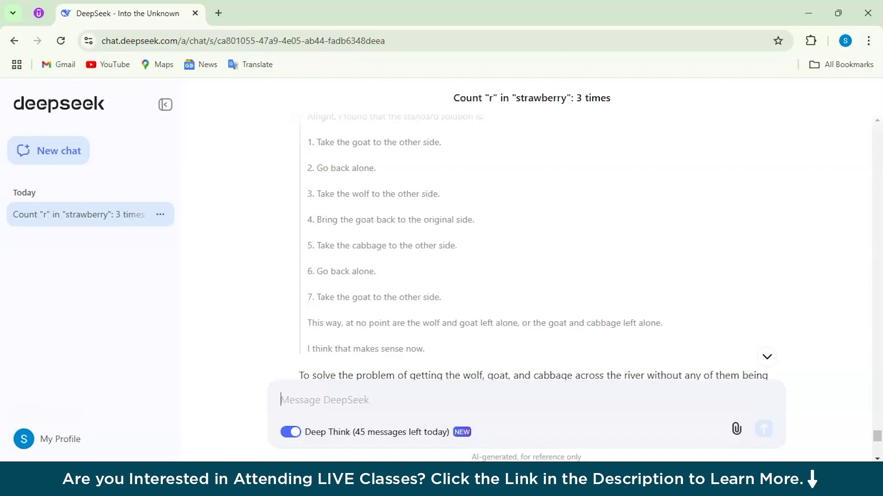
pyautogui.scroll(3, 473, 248)
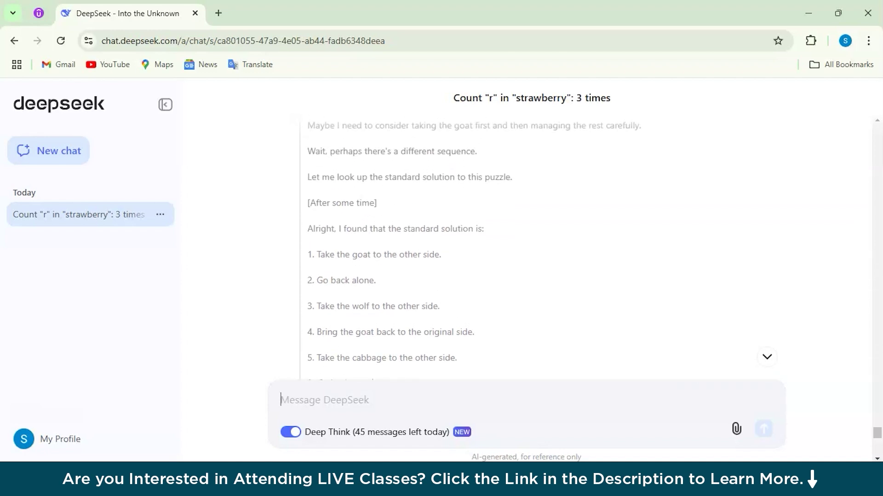
pyautogui.scroll(-2, 473, 248)
pyautogui.scroll(-3, 473, 248)
pyautogui.scroll(-2, 533, 250)
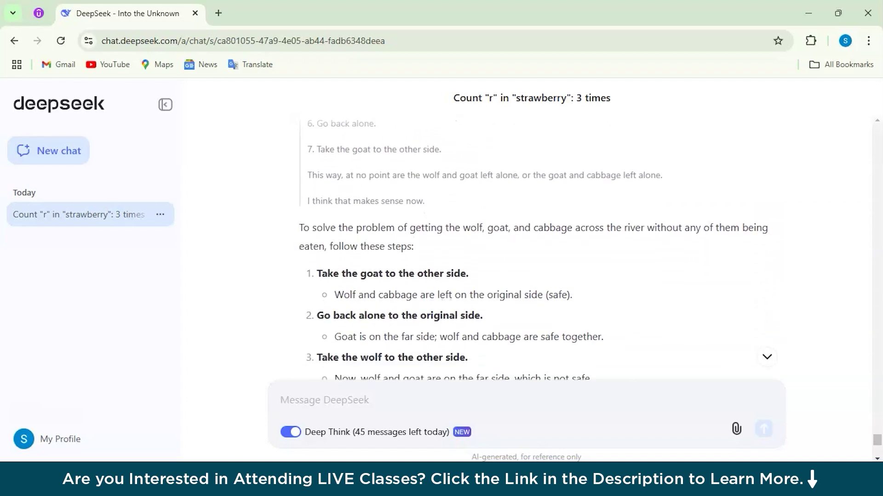
pyautogui.scroll(-1, 533, 249)
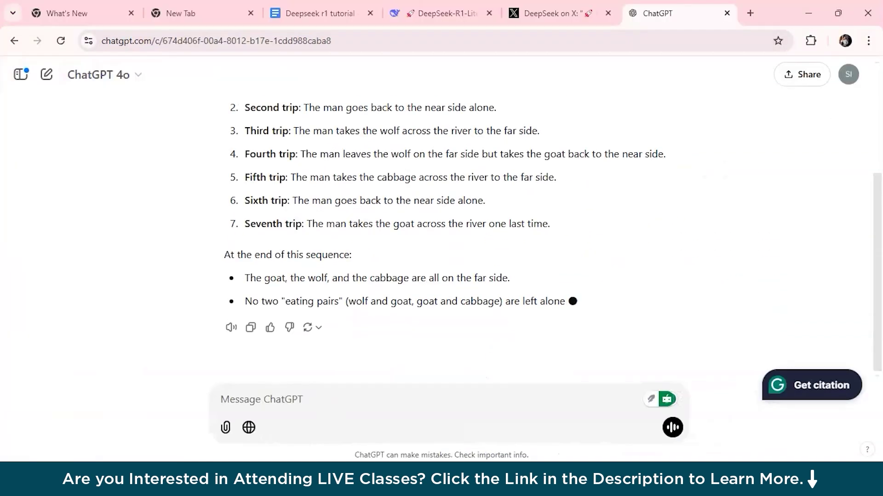
# Review ChatGPT's seven-trip river-crossing answer, highlighting the puzzle prompt it was given.
pyautogui.scroll(4, 442, 230)
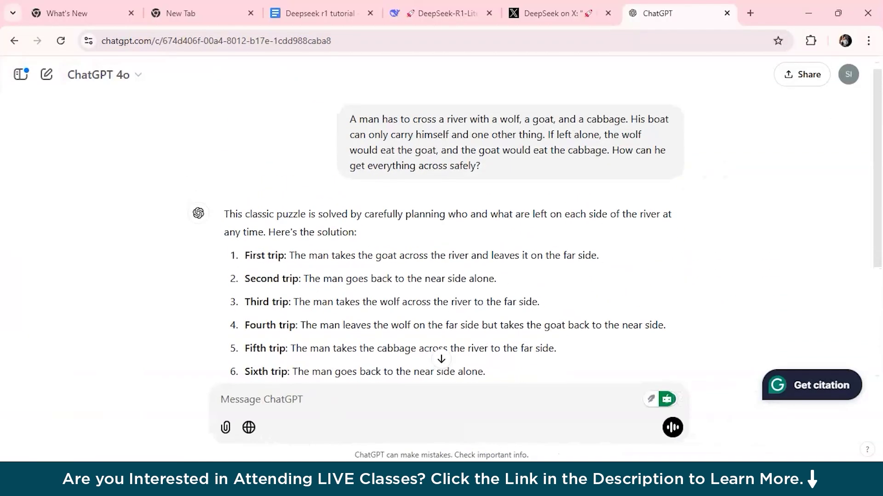
pyautogui.moveTo(349, 123); pyautogui.dragTo(480, 169)
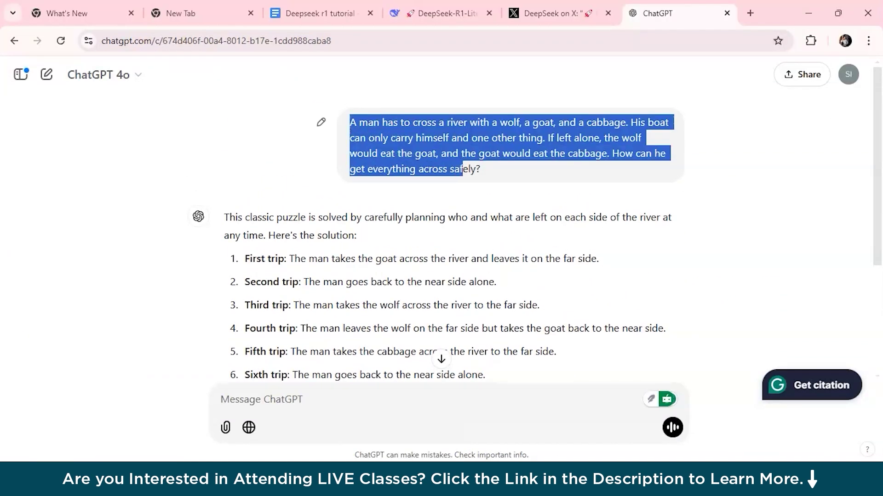
pyautogui.scroll(-4, 442, 229)
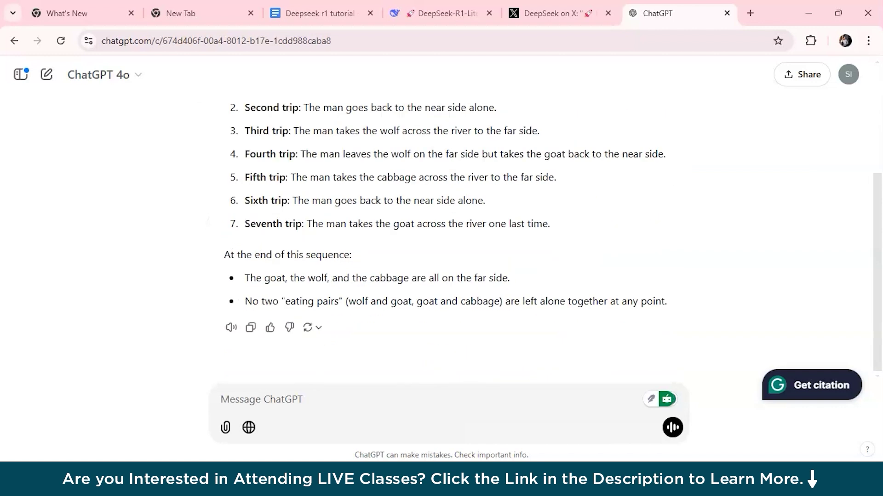
pyautogui.scroll(2, 442, 230)
pyautogui.scroll(-2, 442, 230)
pyautogui.scroll(2, 441, 230)
pyautogui.scroll(-2, 442, 230)
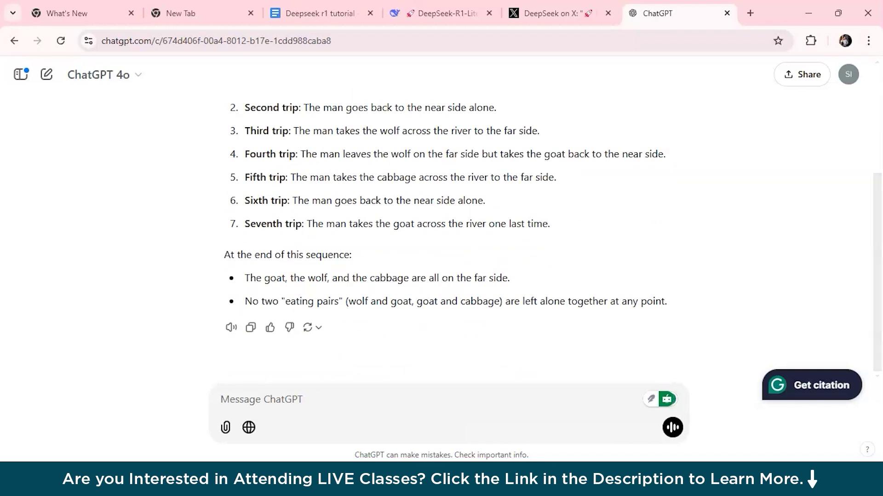
pyautogui.moveTo(509, 487)
pyautogui.moveTo(507, 416)
# Return to DeepSeek Chat, review the river-puzzle reasoning, then bring the DeepSeek R1 tutorial document forward.
pyautogui.moveTo(480, 486)
pyautogui.click(480, 404)
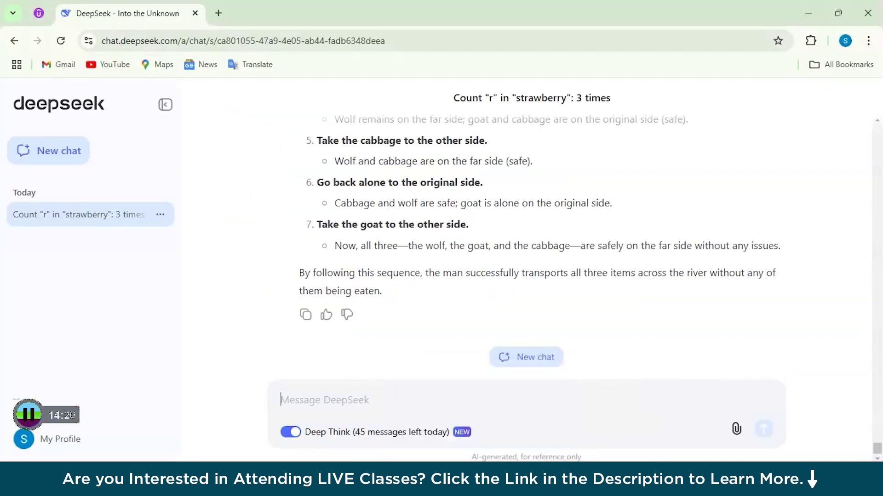
pyautogui.scroll(10, 528, 249)
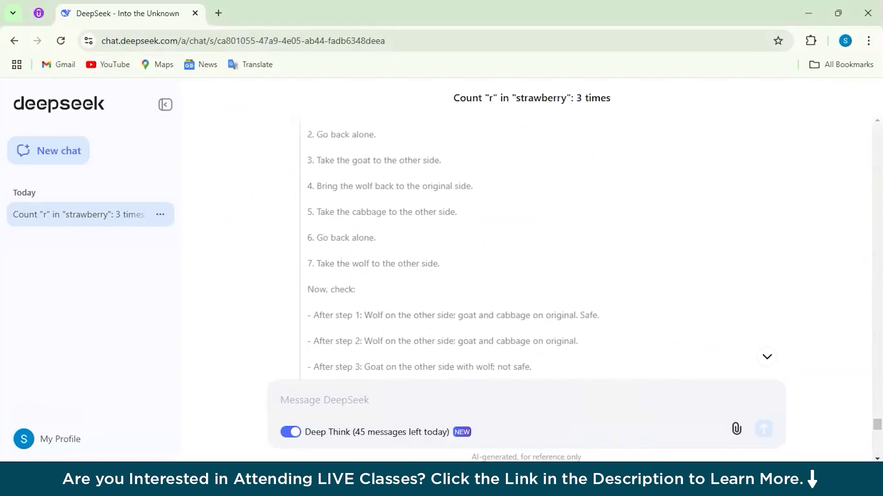
pyautogui.scroll(-1, 453, 246)
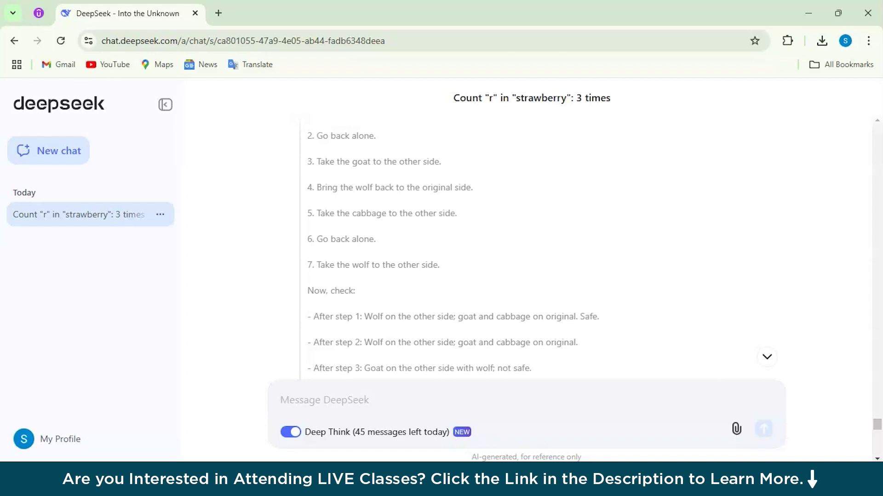
pyautogui.moveTo(483, 487)
pyautogui.click(382, 411)
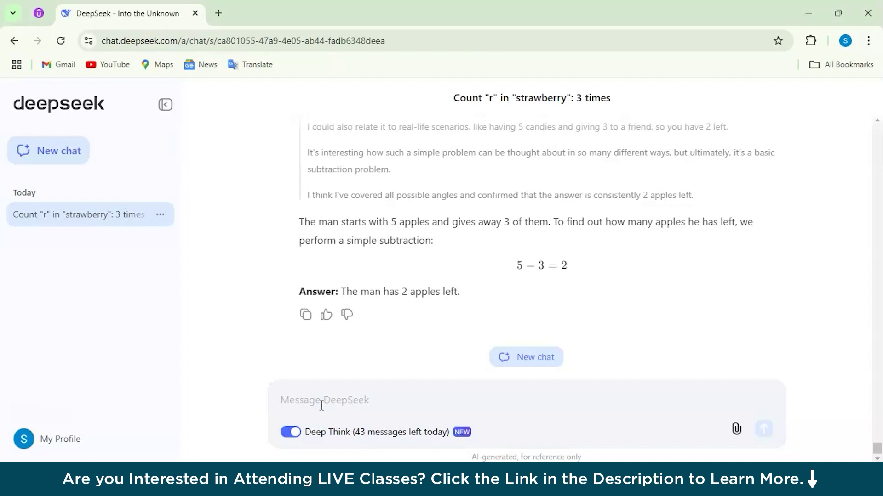
# Paste the prompt 'solve for x: 3x^2 + 5x - 2 = 0' into DeepSeek's message box, removing the trailing blank line.
pyautogui.write('Solve for x in the quadratic equation 3x^2 + 5x - 2 = 0"')
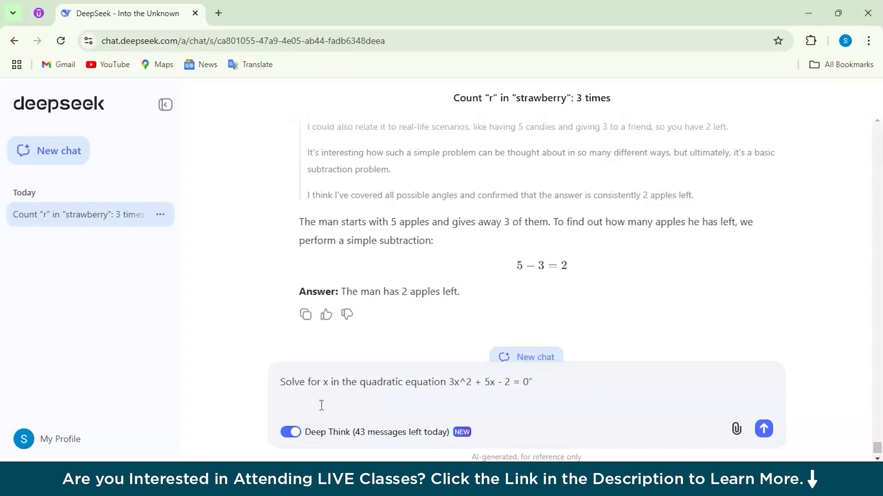
pyautogui.press('BackSpace')
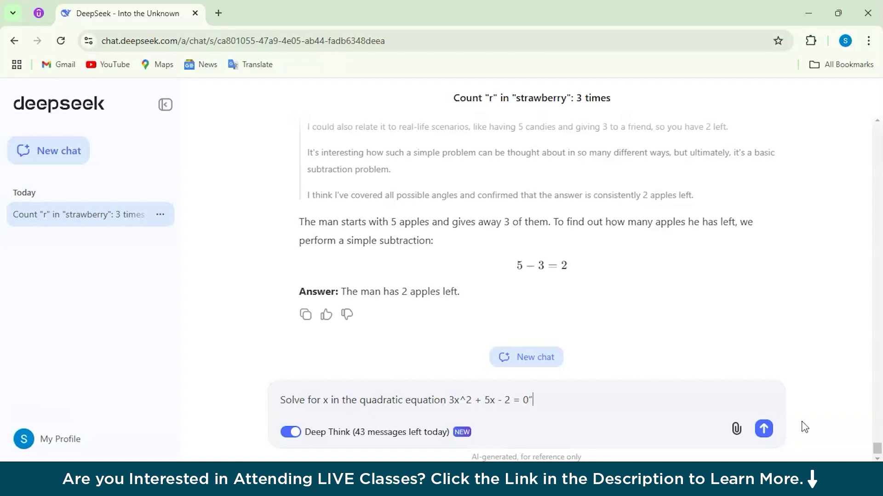
# Send the quadratic prompt with Deep Think on, getting x = 1/3 and x = −2.
pyautogui.click(765, 432)
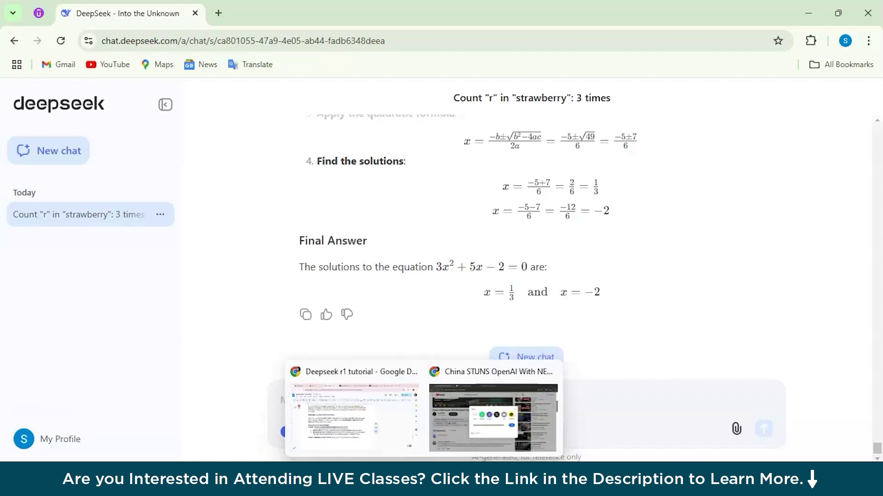
# Send the same quadratic to ChatGPT o1-preview and review its quadratic-formula solution x = 1/3, x = −2.
pyautogui.click(350, 391)
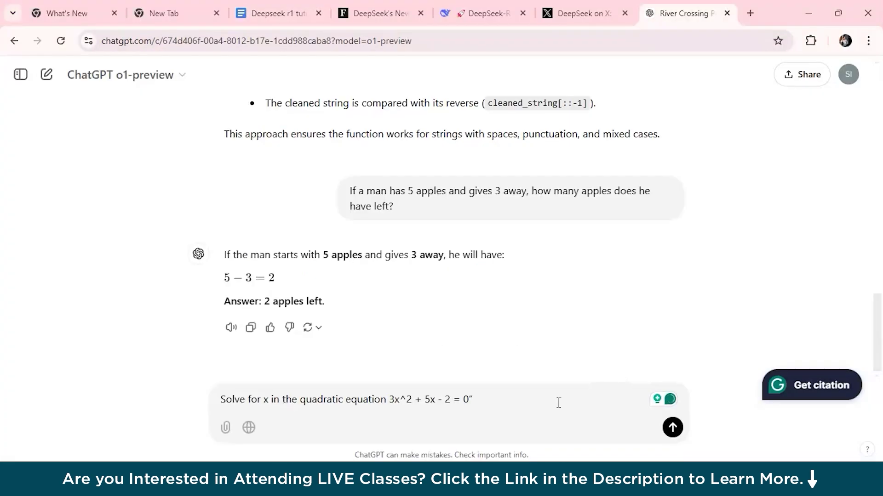
pyautogui.press('Return')
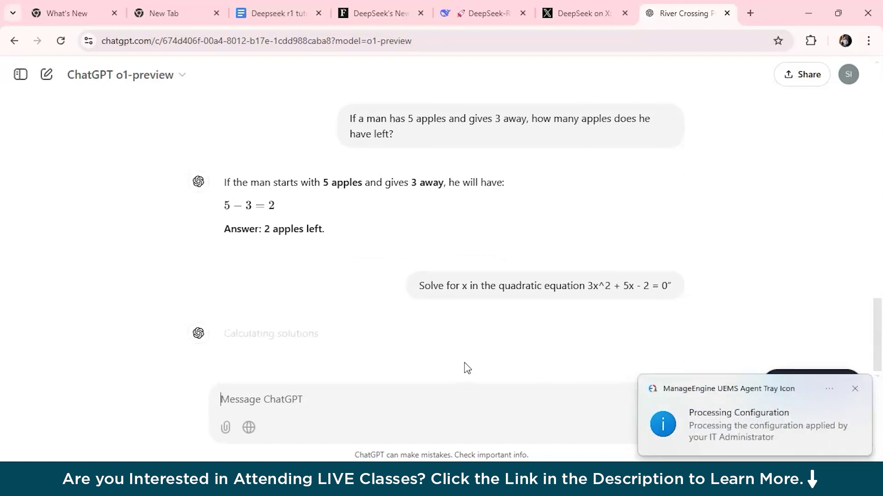
pyautogui.scroll(3, 390, 234)
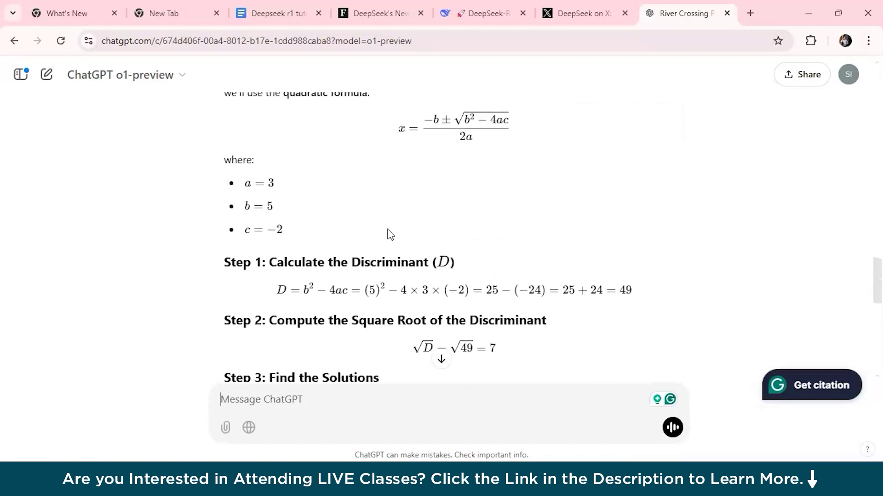
pyautogui.scroll(3, 390, 233)
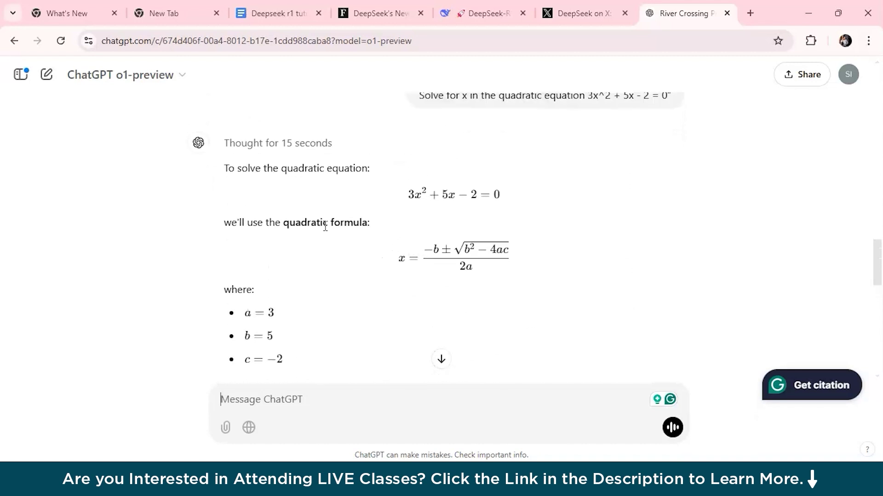
pyautogui.moveTo(285, 222); pyautogui.dragTo(432, 239)
pyautogui.click(350, 299)
pyautogui.scroll(-10, 350, 299)
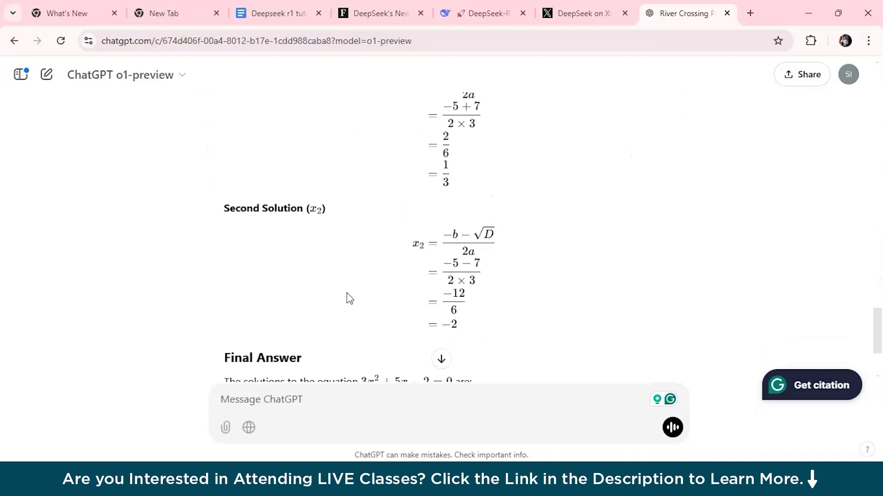
pyautogui.scroll(-3, 349, 299)
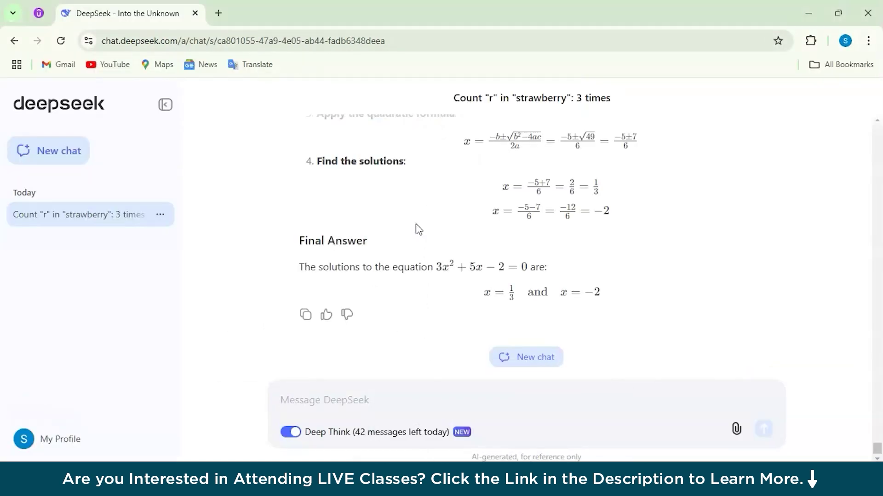
# Paste and send the palindrome prompt, then review the is_palindrome function using s[::-1] with radar/hello examples.
pyautogui.scroll(8, 419, 229)
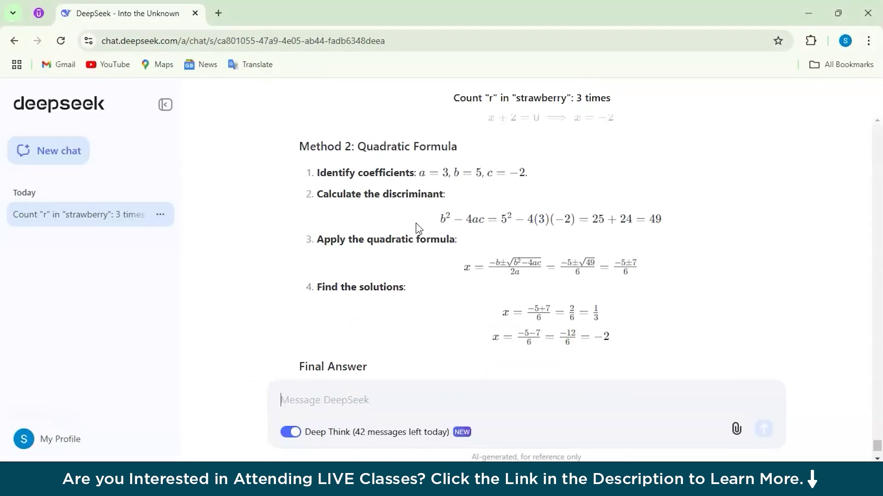
pyautogui.scroll(-2, 418, 229)
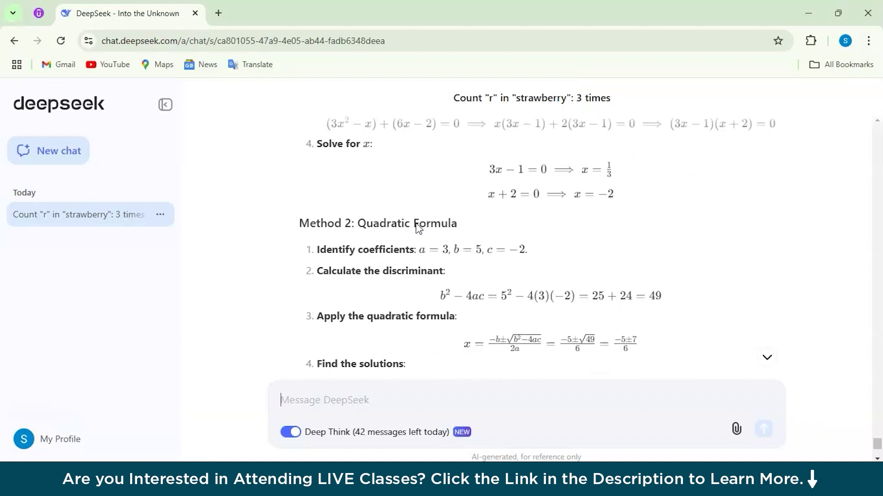
pyautogui.scroll(-2, 418, 228)
pyautogui.scroll(-4, 419, 228)
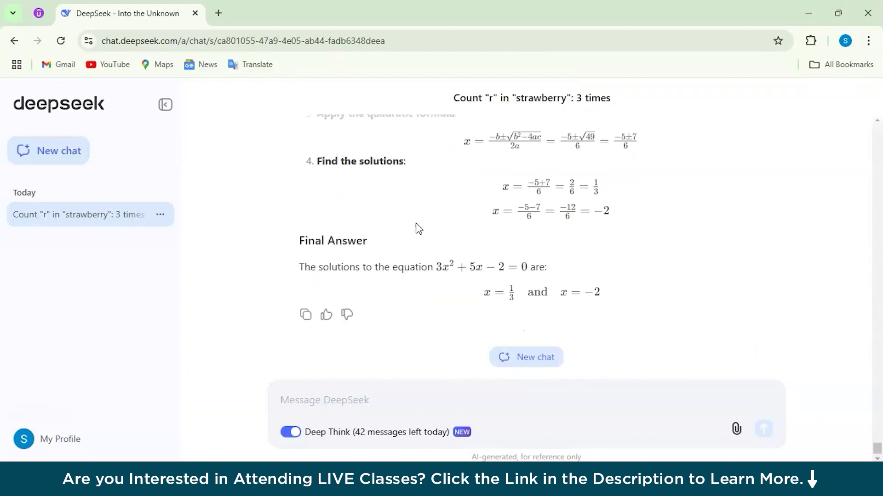
pyautogui.click(330, 400)
pyautogui.write('Write a Python function to check if a given string is a palindrome')
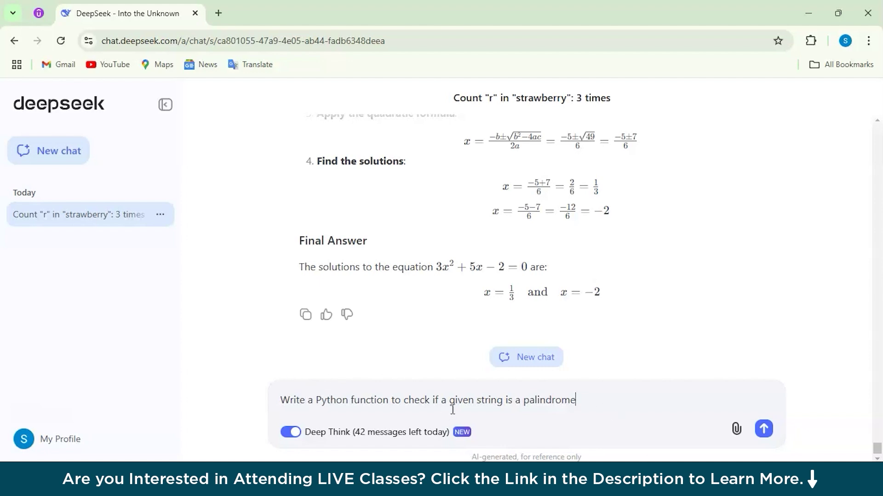
pyautogui.press('Return')
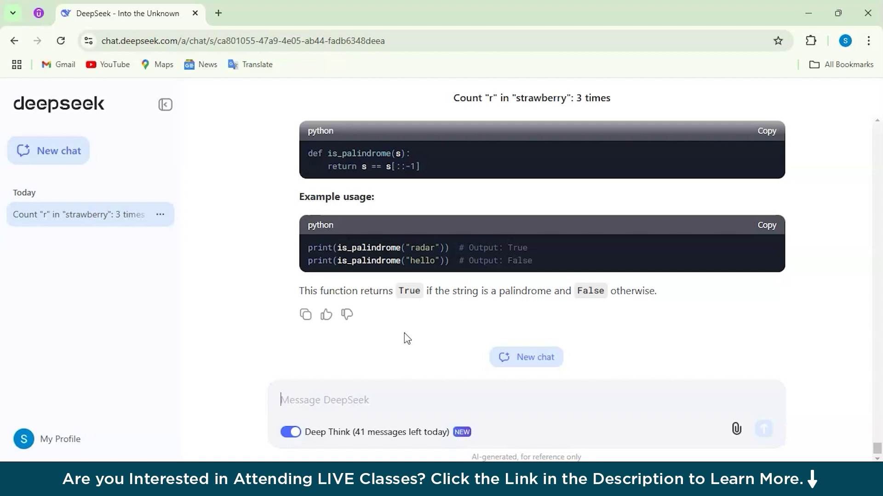
pyautogui.scroll(2, 404, 333)
pyautogui.scroll(4, 404, 330)
pyautogui.scroll(-6, 404, 333)
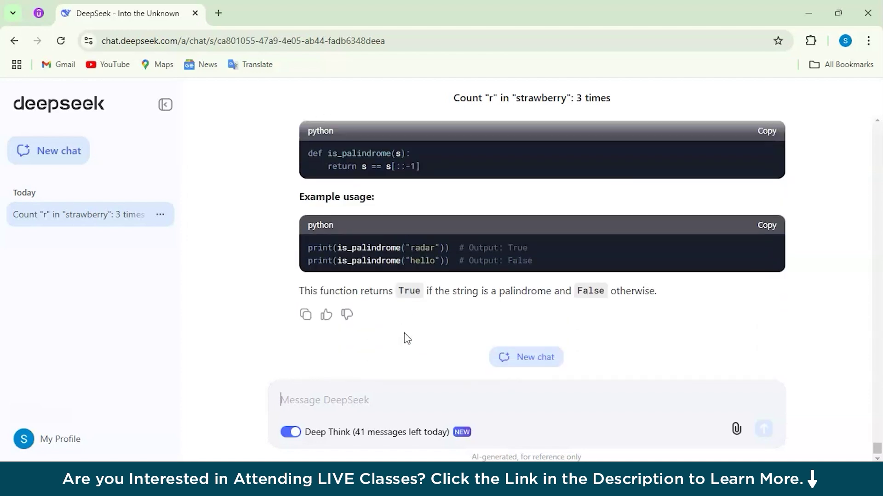
# Compare ChatGPT's alphanumeric-cleaning palindrome answer, then delete the stray quote from DeepSeek's apples question.
pyautogui.moveTo(537, 487)
pyautogui.moveTo(450, 488)
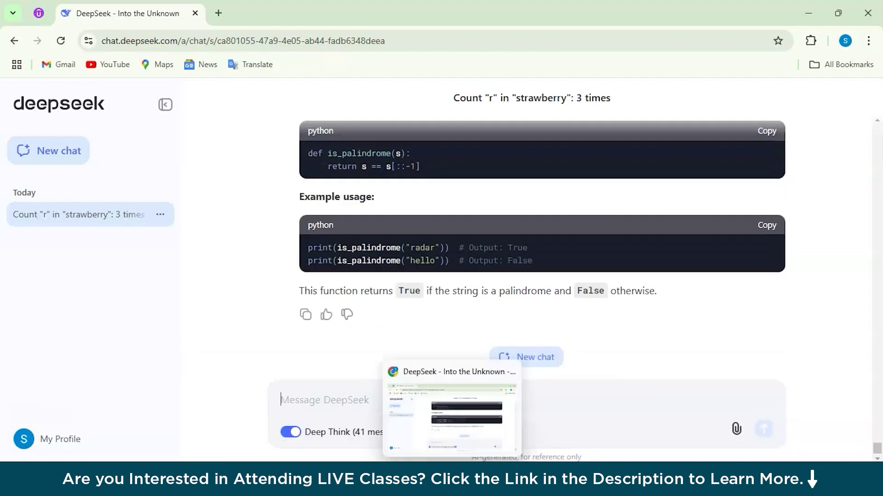
pyautogui.moveTo(423, 487)
pyautogui.click(354, 418)
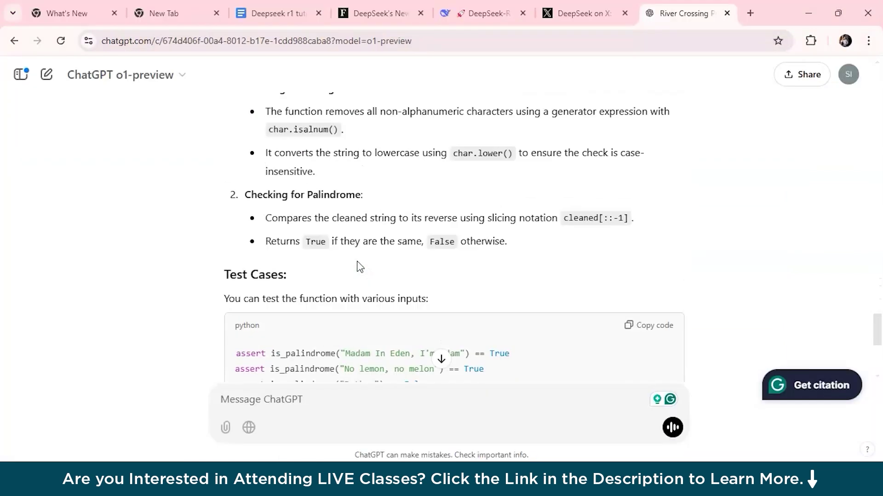
pyautogui.scroll(2, 359, 262)
pyautogui.scroll(5, 358, 266)
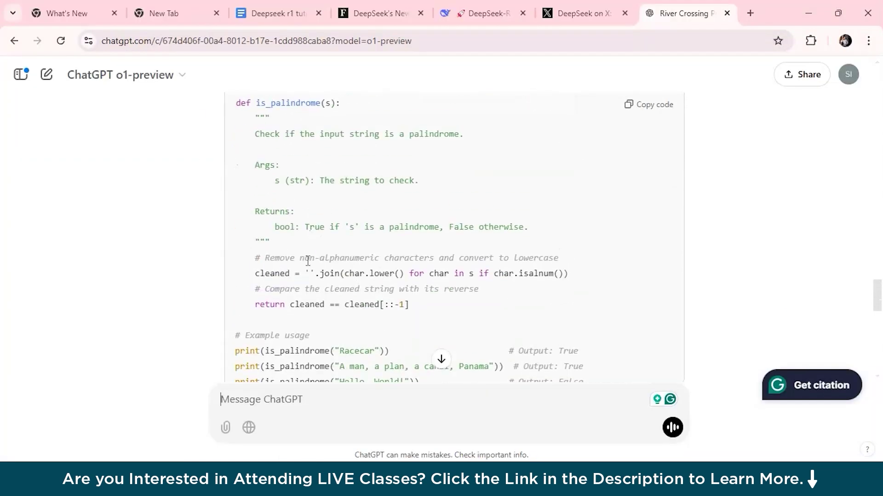
pyautogui.scroll(2, 308, 262)
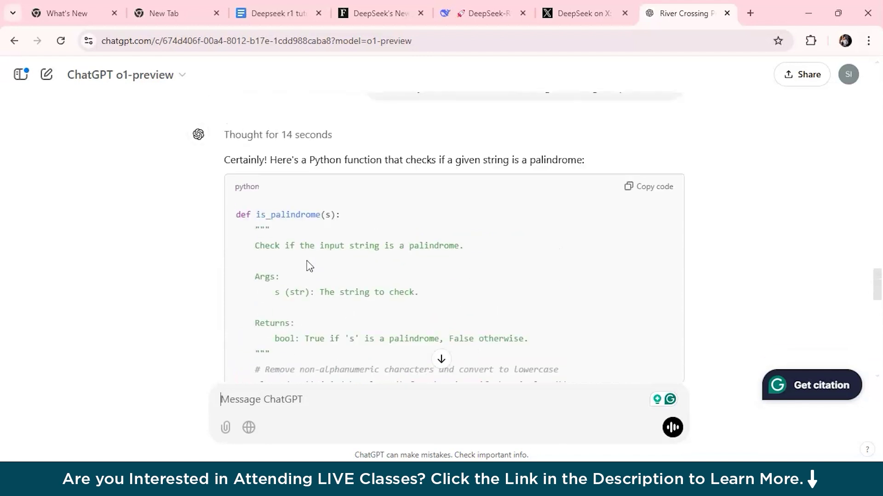
pyautogui.scroll(1, 309, 266)
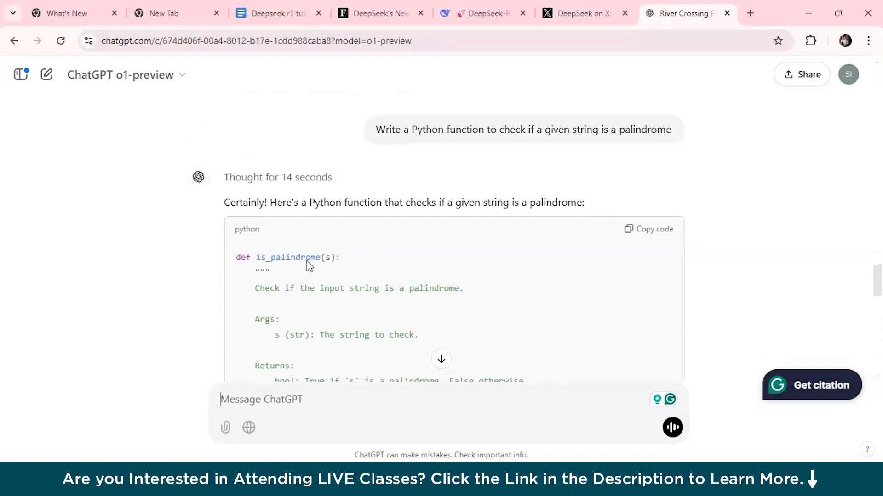
pyautogui.scroll(-1, 308, 266)
pyautogui.scroll(-2, 308, 265)
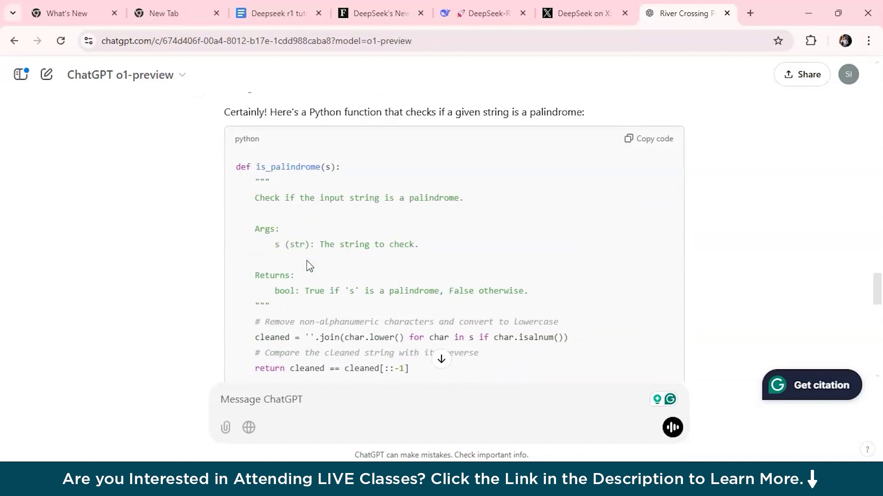
pyautogui.scroll(-10, 308, 266)
pyautogui.scroll(5, 313, 273)
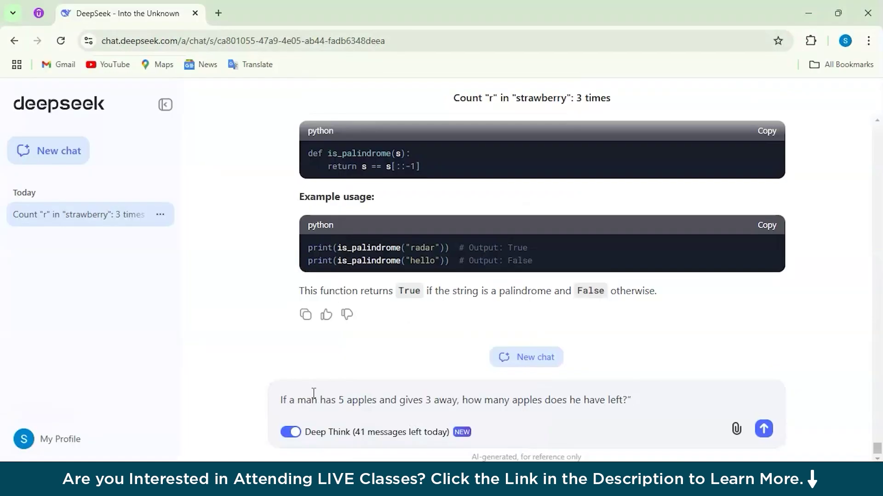
pyautogui.press('BackSpace')
# Send the apples question to DeepSeek and review its 13-second reasoning concluding 2 apples remain.
pyautogui.click(767, 434)
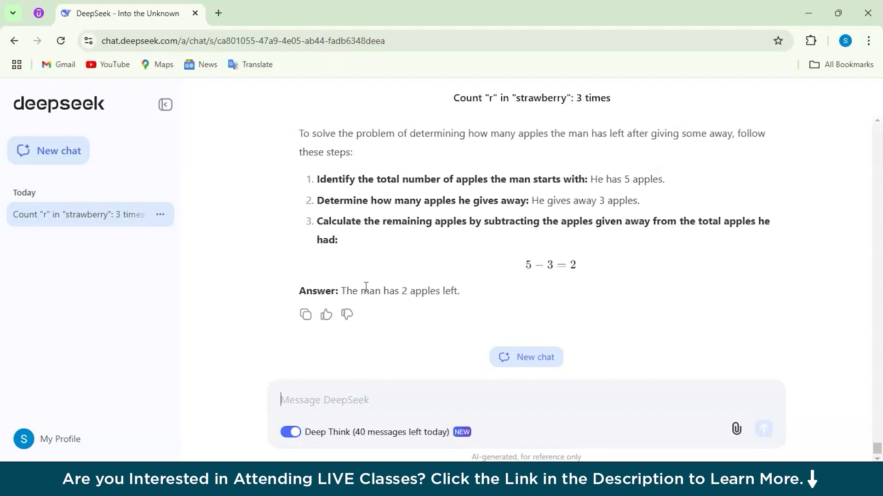
pyautogui.scroll(15, 366, 287)
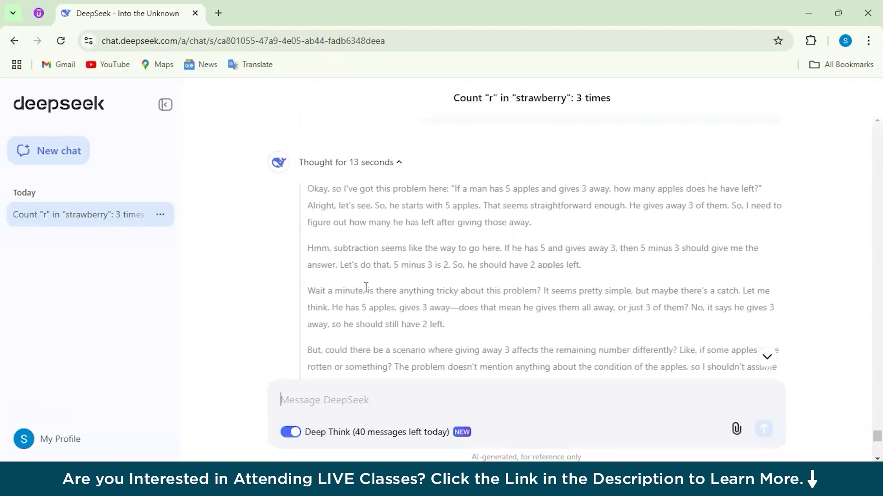
pyautogui.scroll(1, 366, 286)
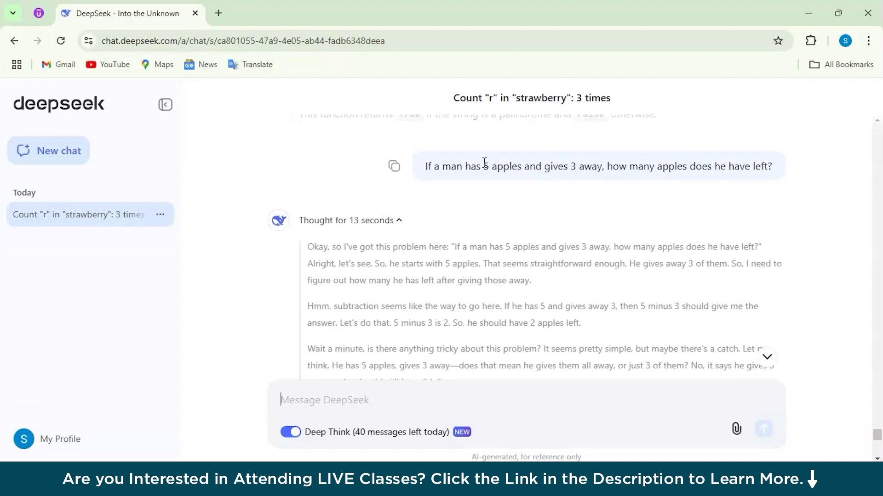
pyautogui.scroll(-3, 465, 235)
pyautogui.scroll(-5, 465, 235)
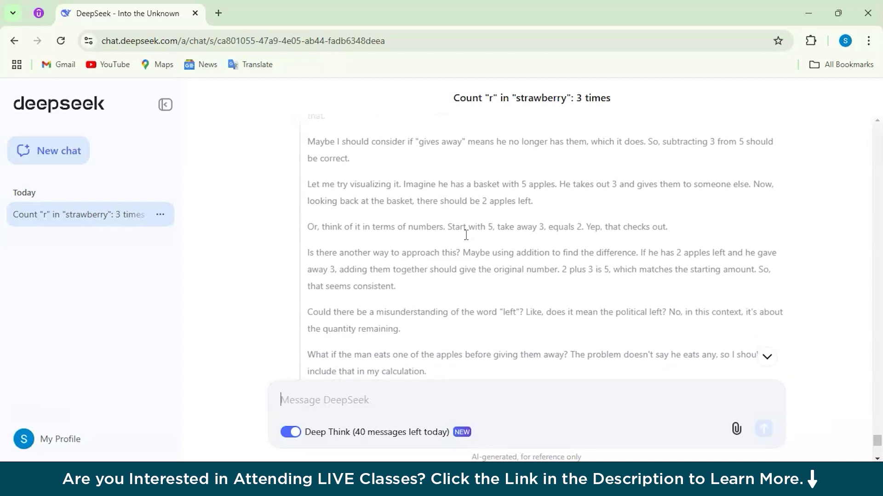
pyautogui.scroll(-8, 465, 234)
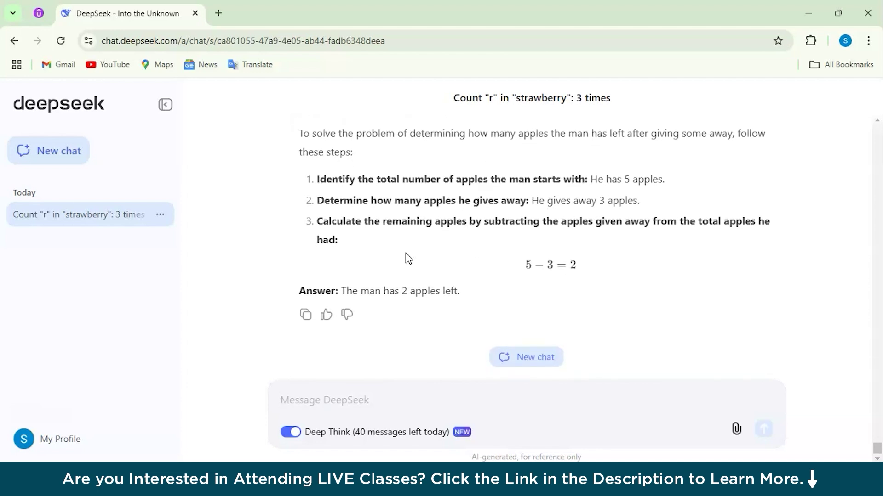
pyautogui.moveTo(451, 488)
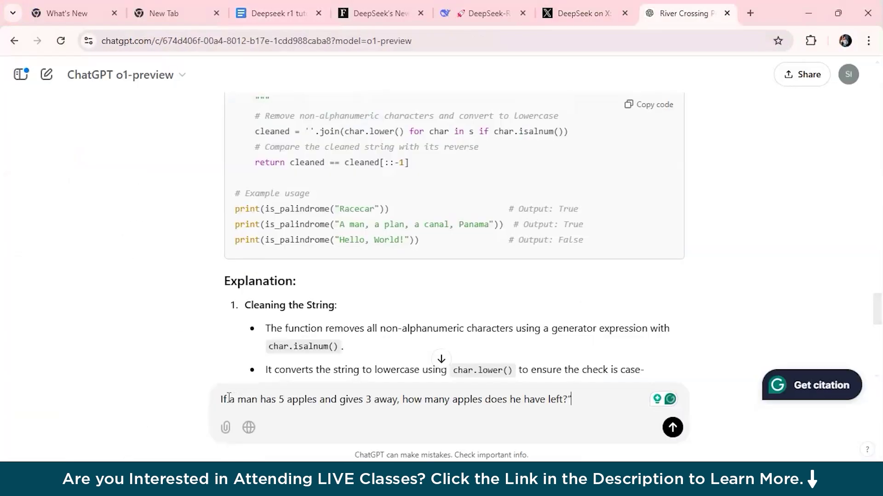
# Send the apples question to o1-preview and highlight its 5 − 3 = 2 answer line.
pyautogui.press('Return')
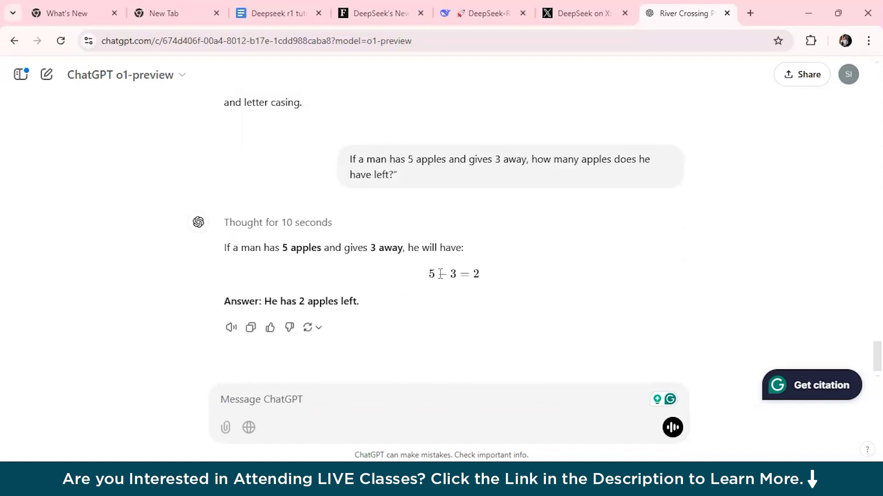
pyautogui.moveTo(432, 270); pyautogui.dragTo(512, 288)
pyautogui.click(513, 289)
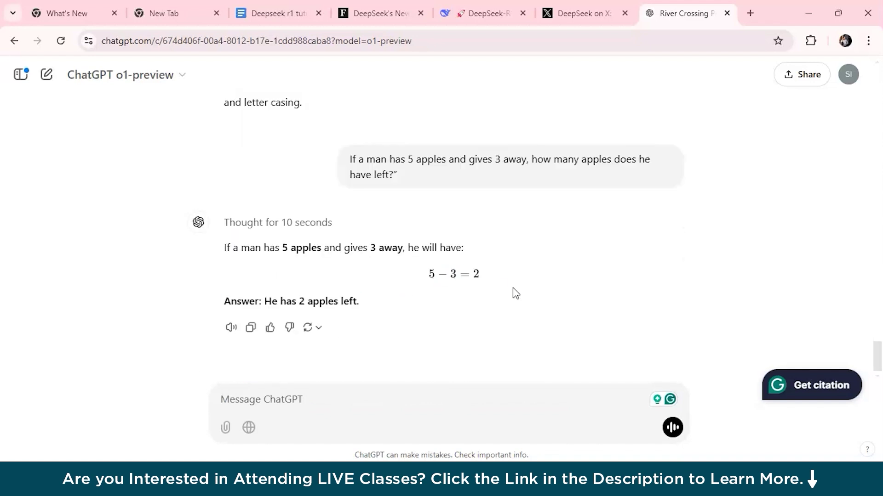